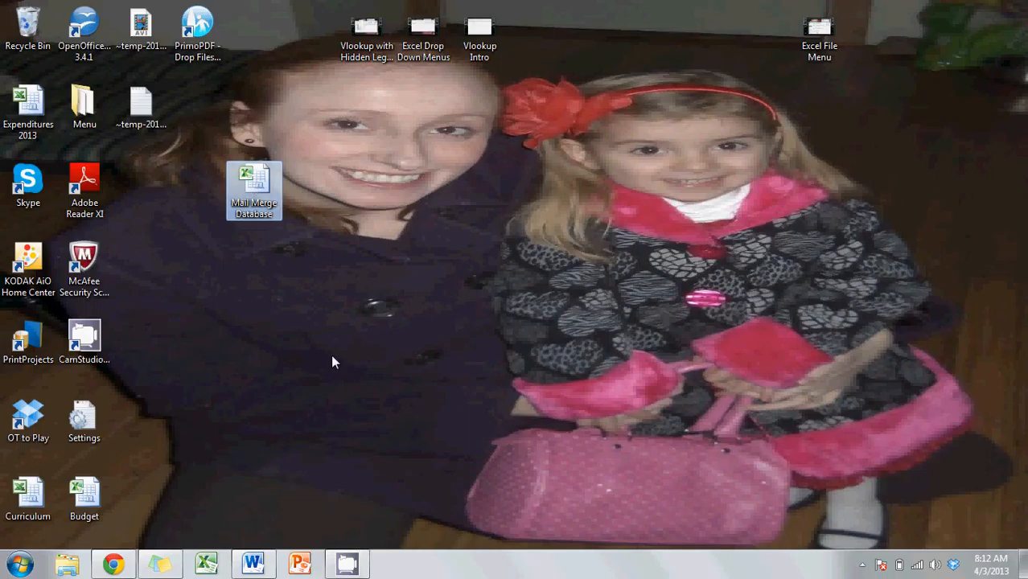
# - Close the open Word window and open the Mail Merge Database workbook from the desktop in Excel
pyautogui.rightClick(253, 563)
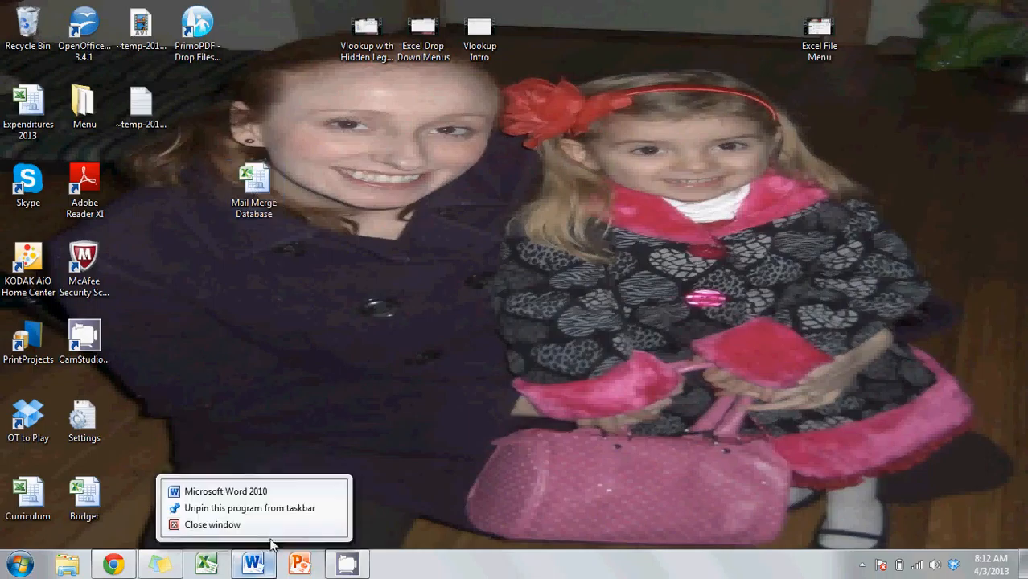
pyautogui.click(269, 523)
pyautogui.click(513, 296)
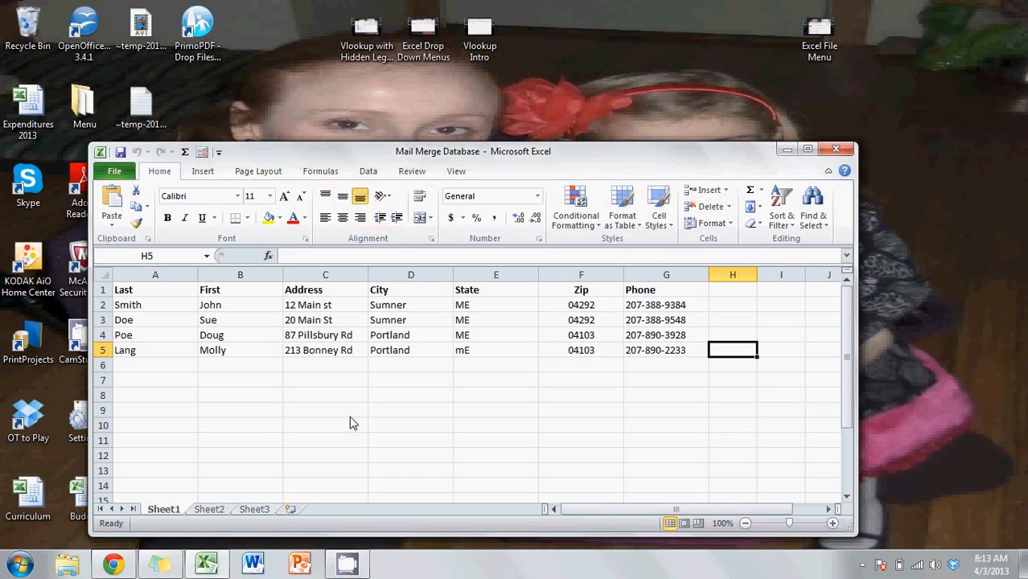
# - Examine the first names and the first two complete records in the recipient list
pyautogui.click(730, 370)
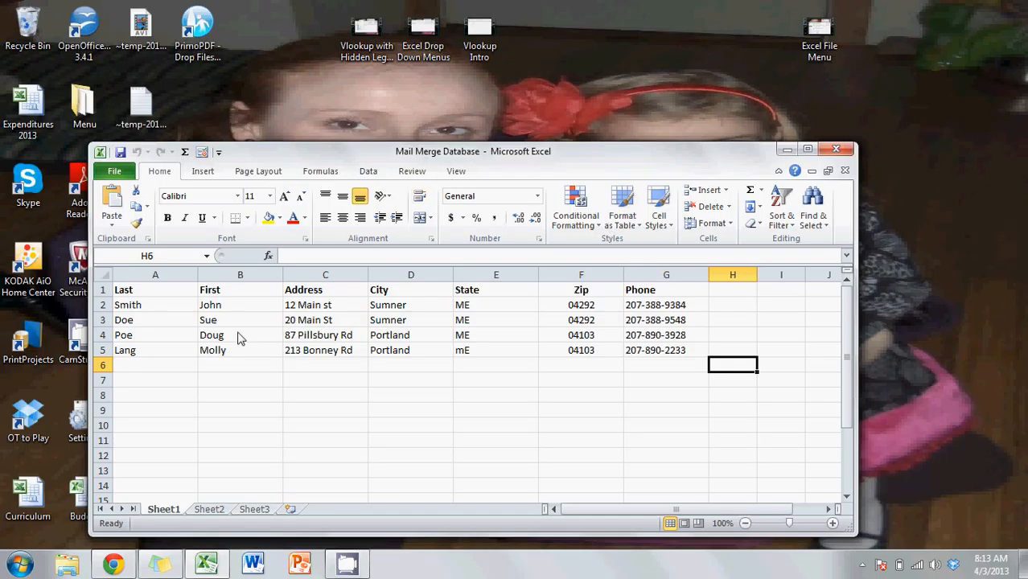
pyautogui.click(221, 308)
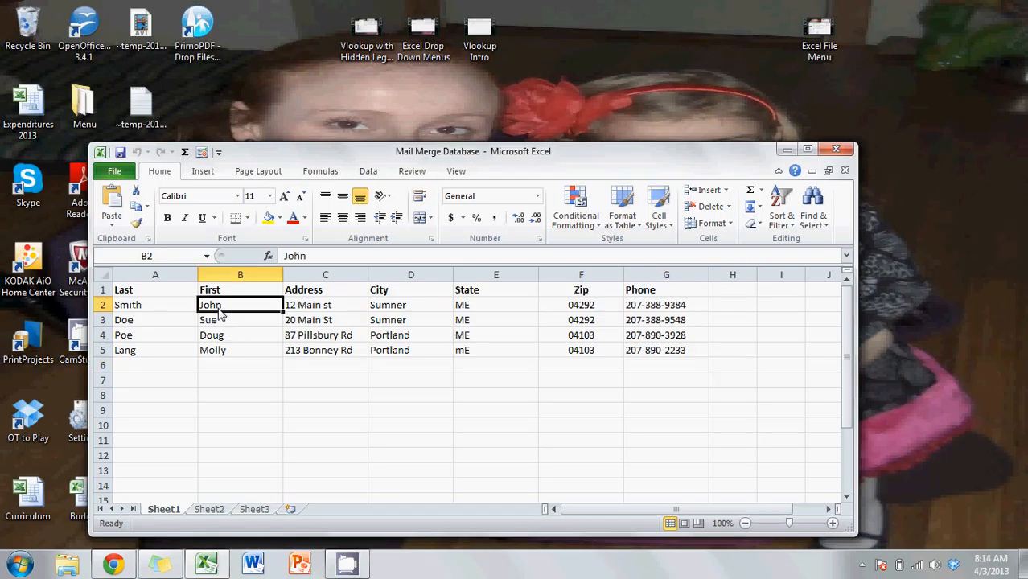
pyautogui.click(216, 326)
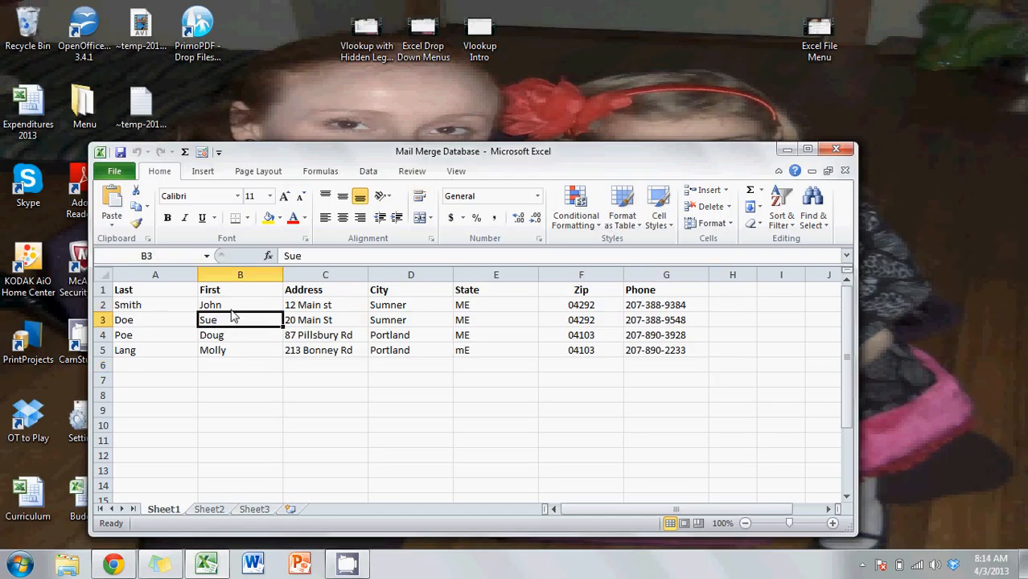
pyautogui.moveTo(154, 309); pyautogui.dragTo(641, 324)
pyautogui.click(629, 370)
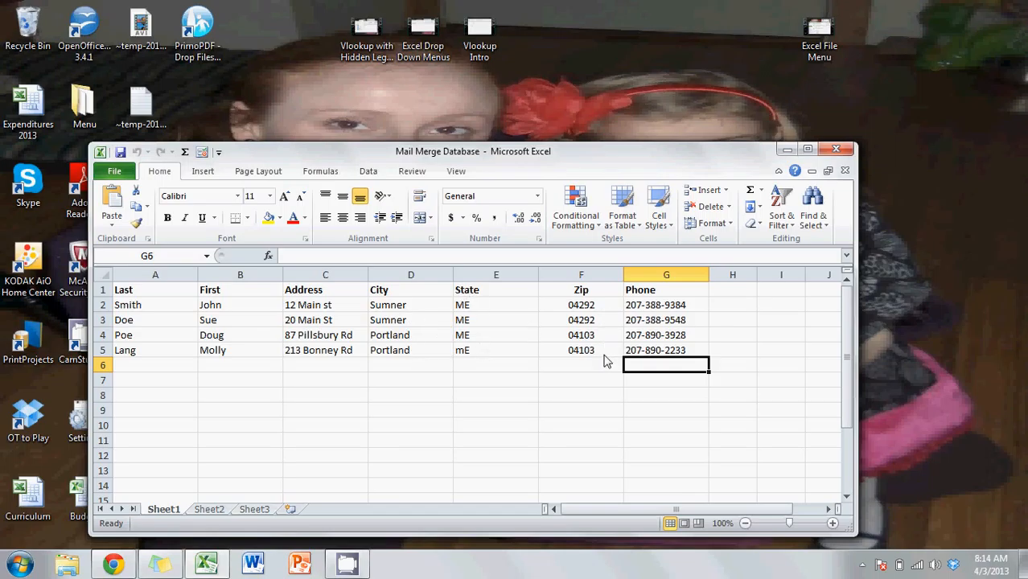
# - Correct the State entry in row 5 to ME and save the workbook
pyautogui.doubleClick(463, 353)
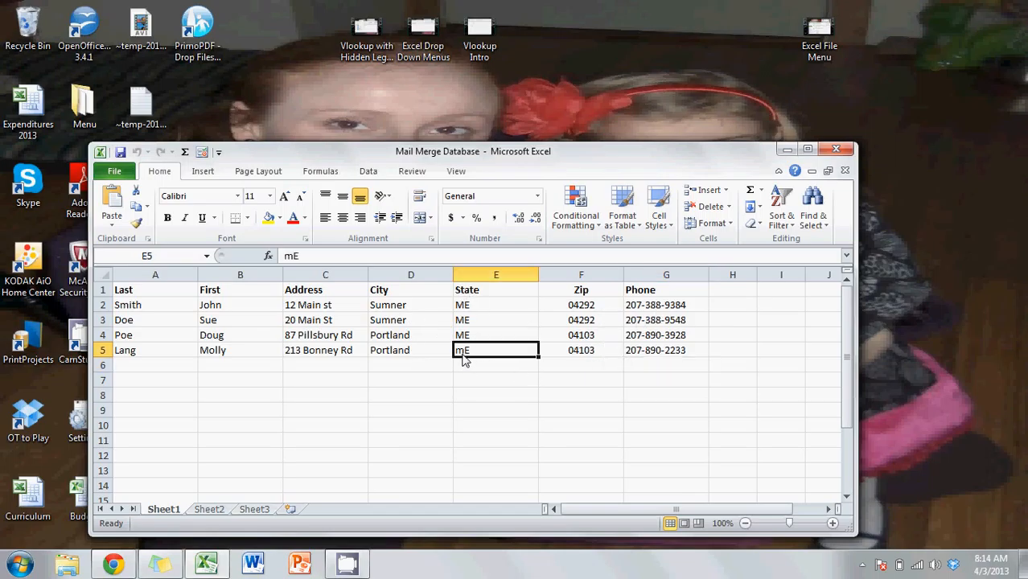
pyautogui.press('BackSpace')
pyautogui.write('M')
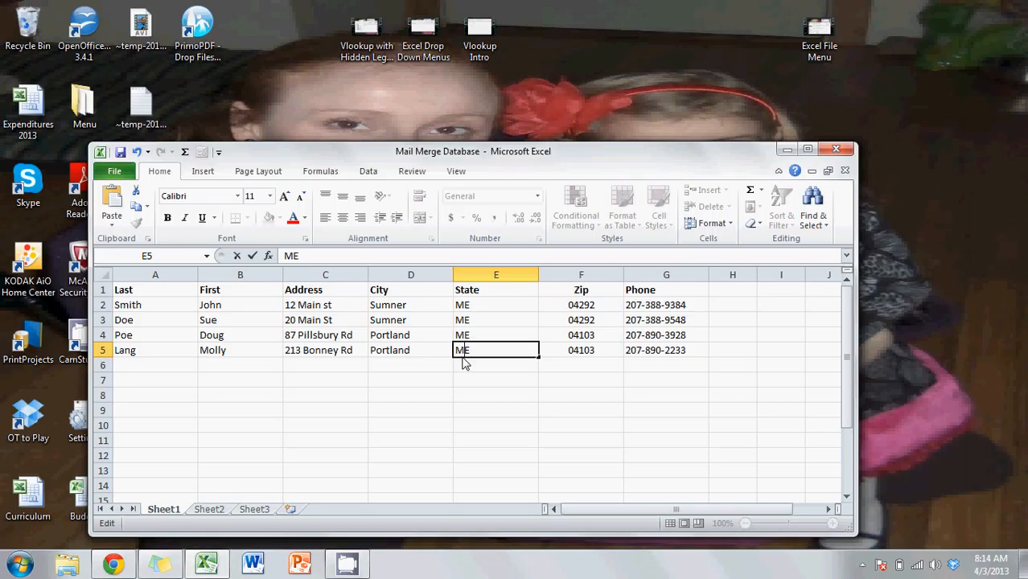
pyautogui.click(592, 323)
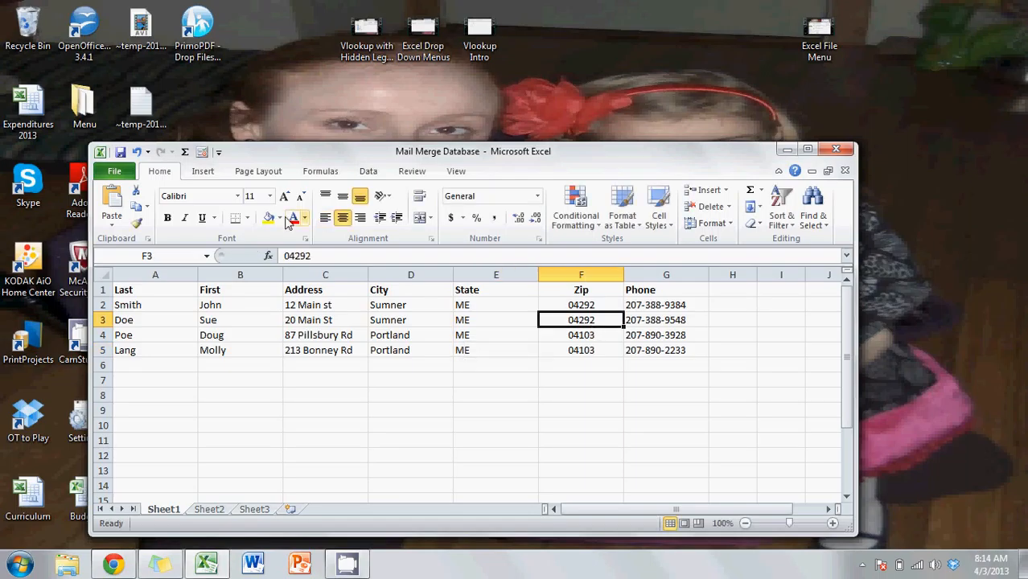
pyautogui.click(119, 156)
# - Check the column headers from Last to Phone in row 1 and close the Mail Merge Database workbook
pyautogui.click(173, 294)
pyautogui.moveTo(173, 293); pyautogui.dragTo(643, 294)
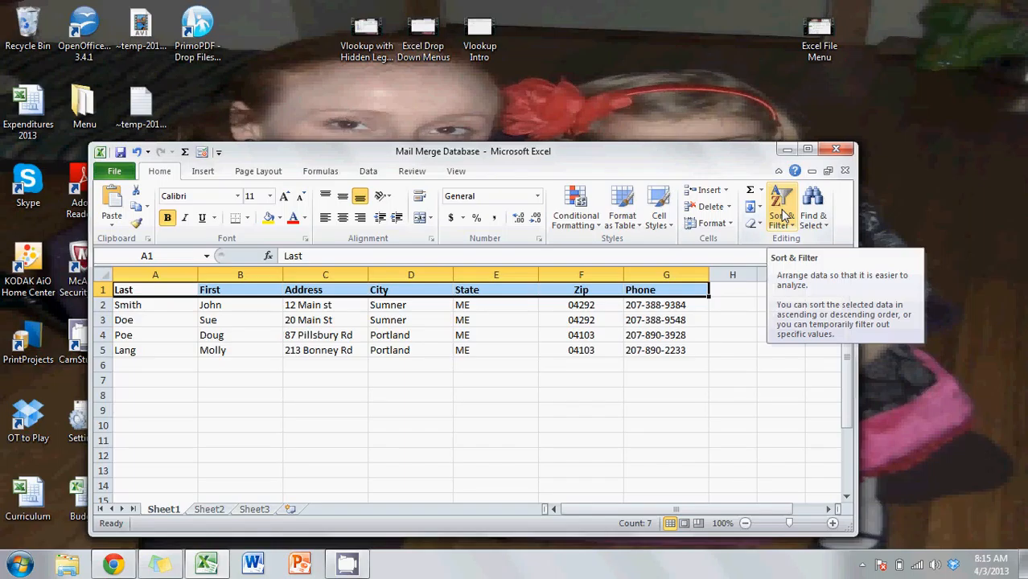
pyautogui.click(836, 151)
pyautogui.click(455, 305)
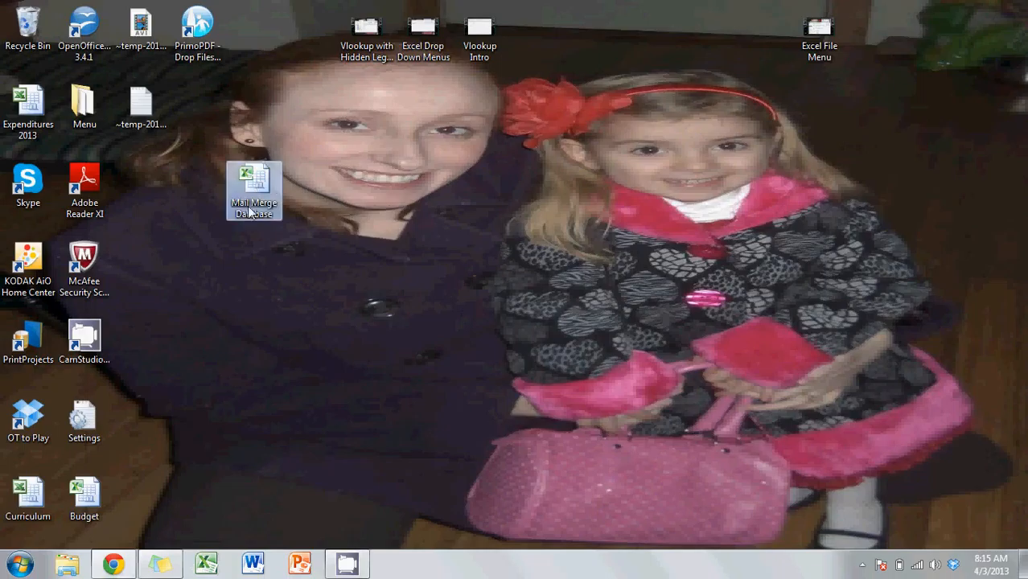
pyautogui.click(281, 422)
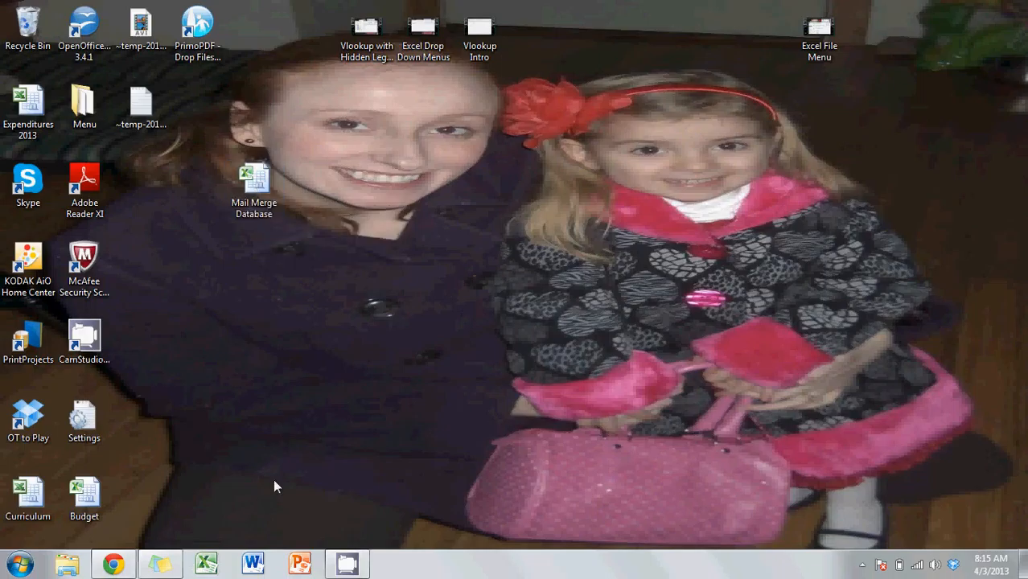
# - Open a blank Word document, start a Letters mail merge in it and maximize the window
pyautogui.click(253, 565)
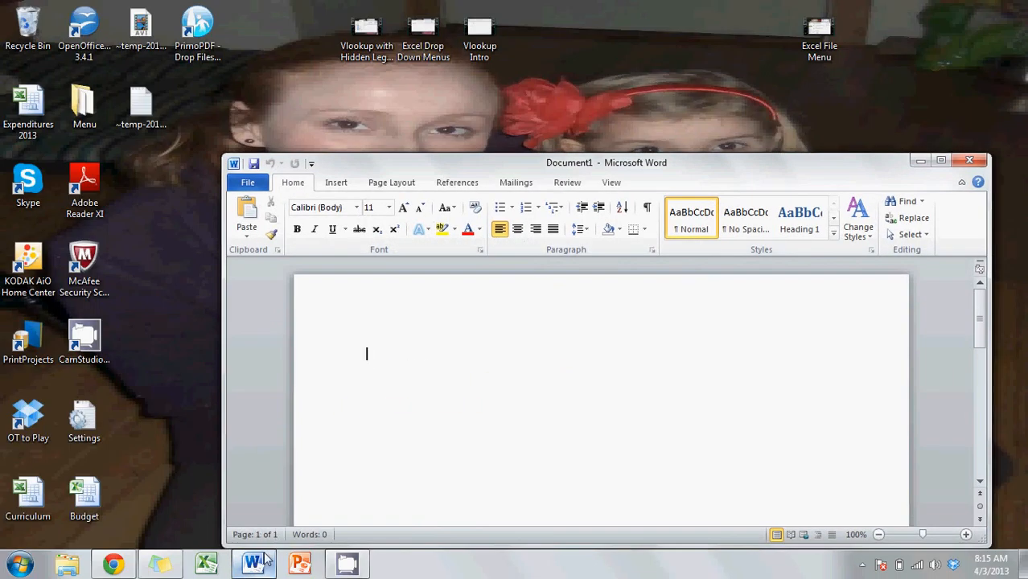
pyautogui.click(514, 183)
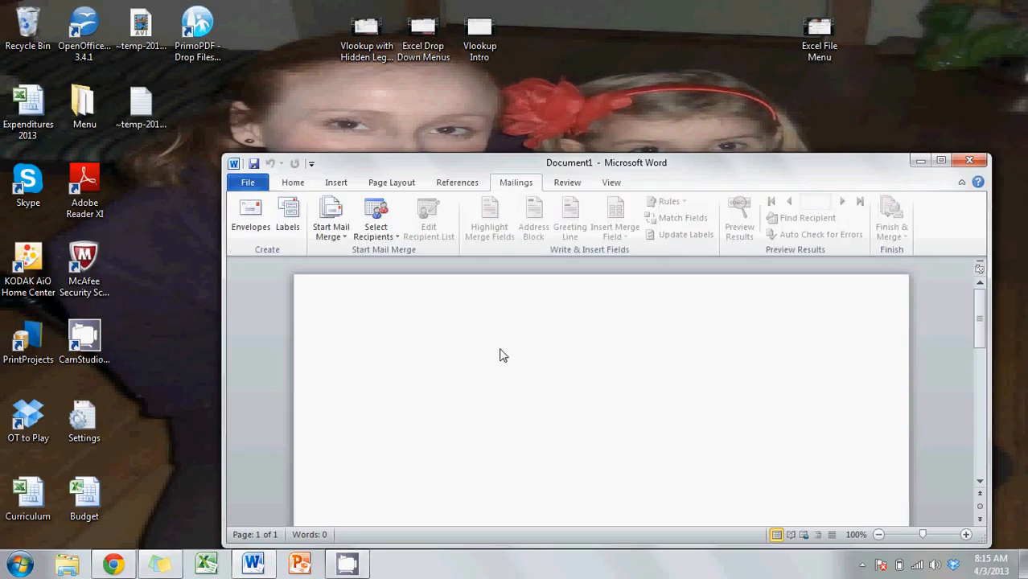
pyautogui.click(346, 240)
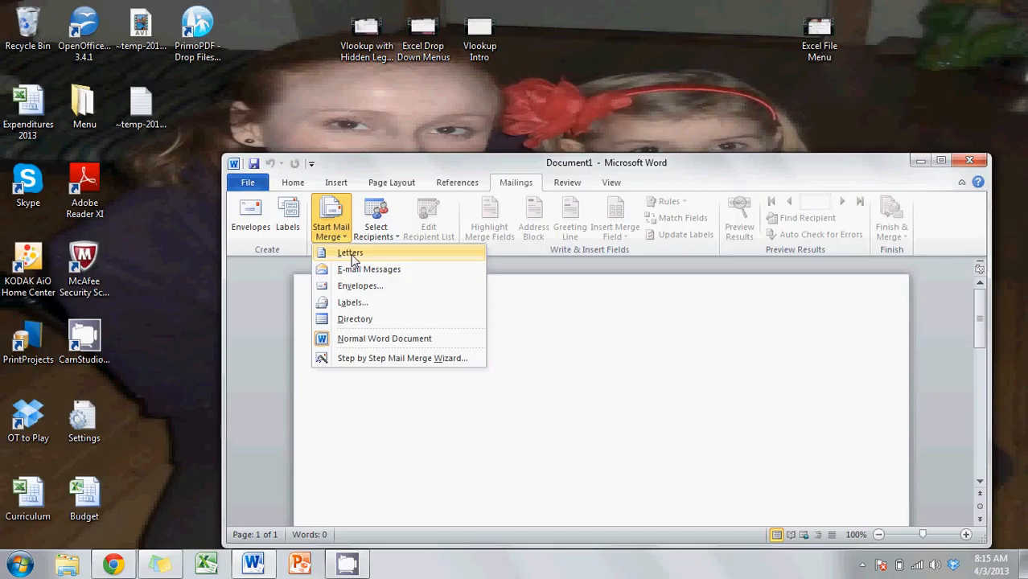
pyautogui.click(351, 255)
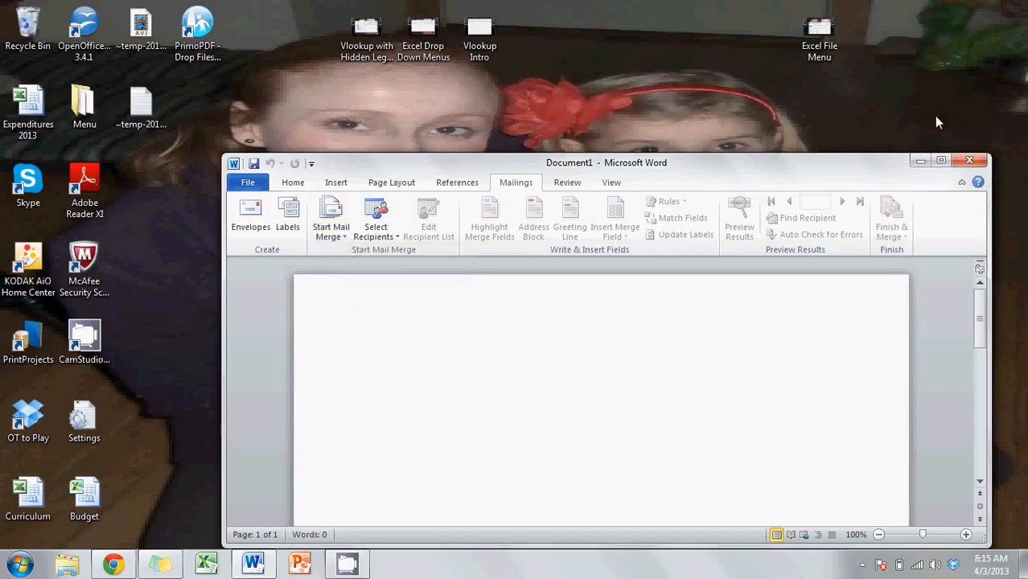
pyautogui.click(941, 159)
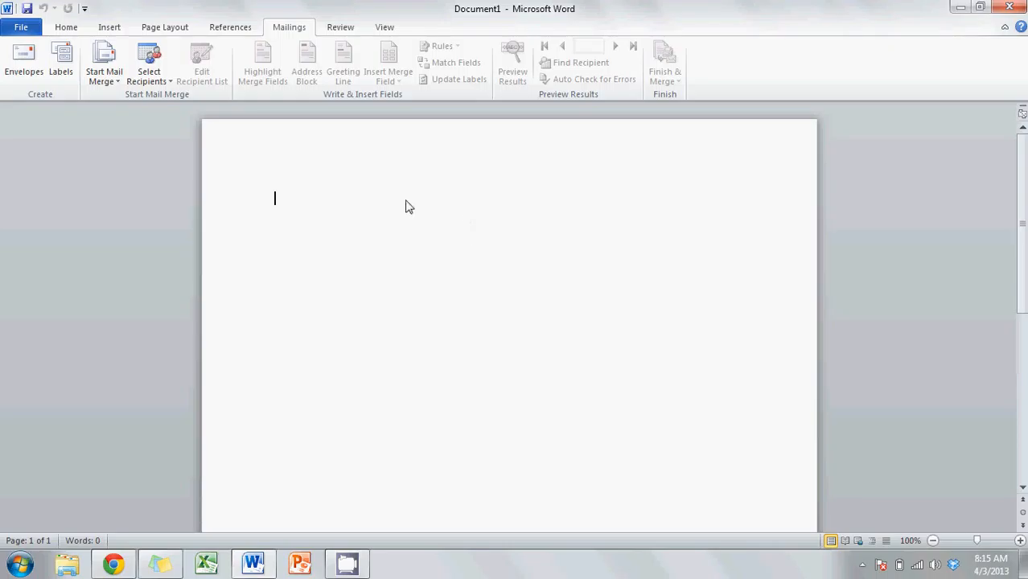
# - Choose the existing list Mail Merge Database on the Desktop as the mail merge recipient source
pyautogui.click(170, 83)
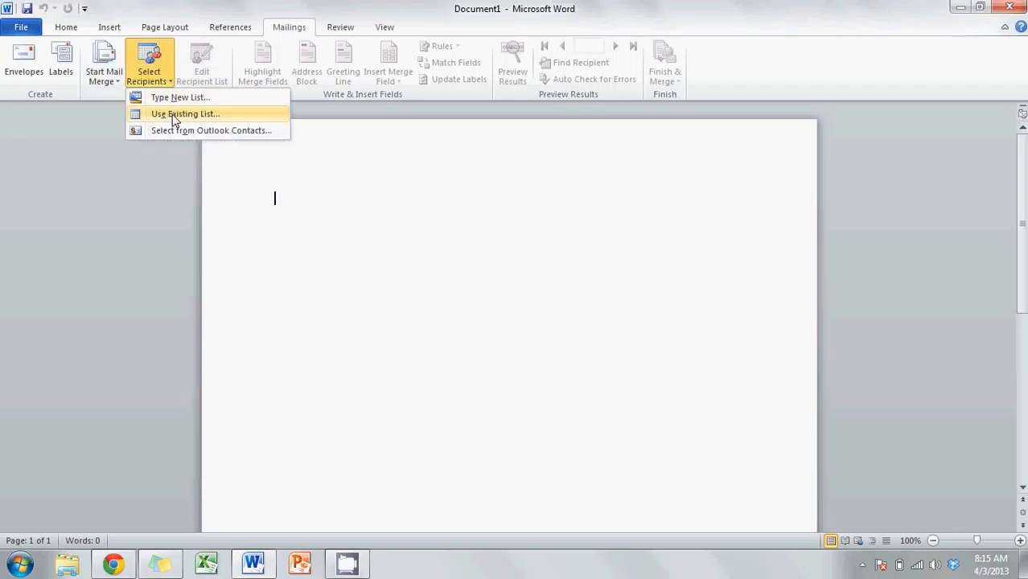
pyautogui.click(216, 116)
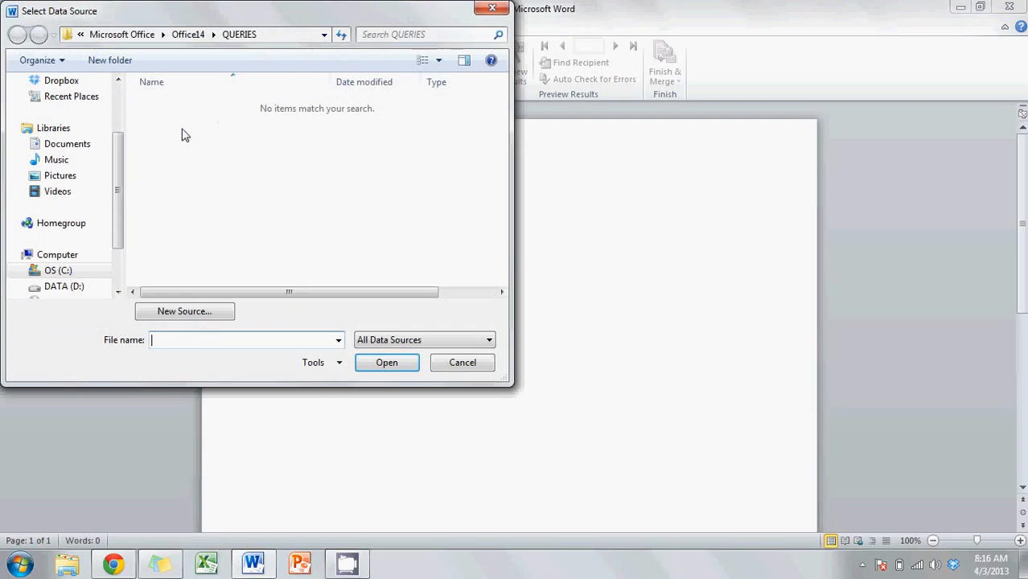
pyautogui.scroll(2, 116, 138)
pyautogui.scroll(2, 116, 138)
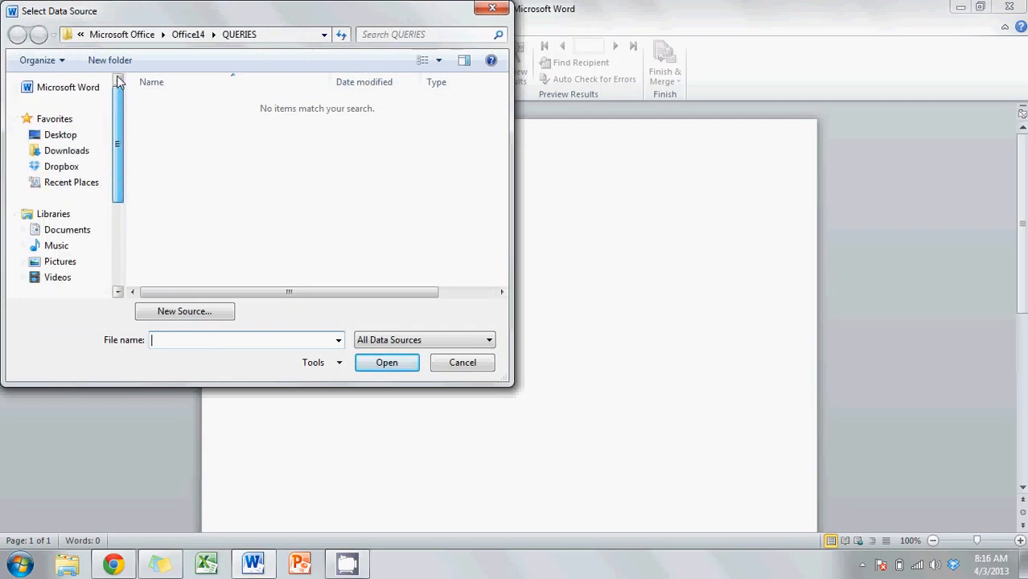
pyautogui.click(77, 135)
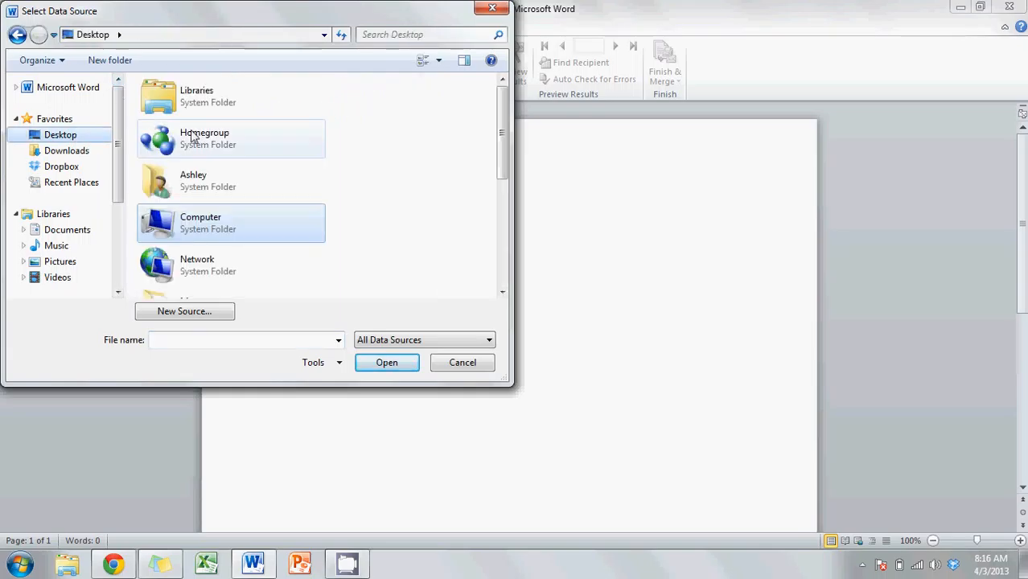
pyautogui.scroll(-1, 349, 168)
pyautogui.scroll(-5, 349, 167)
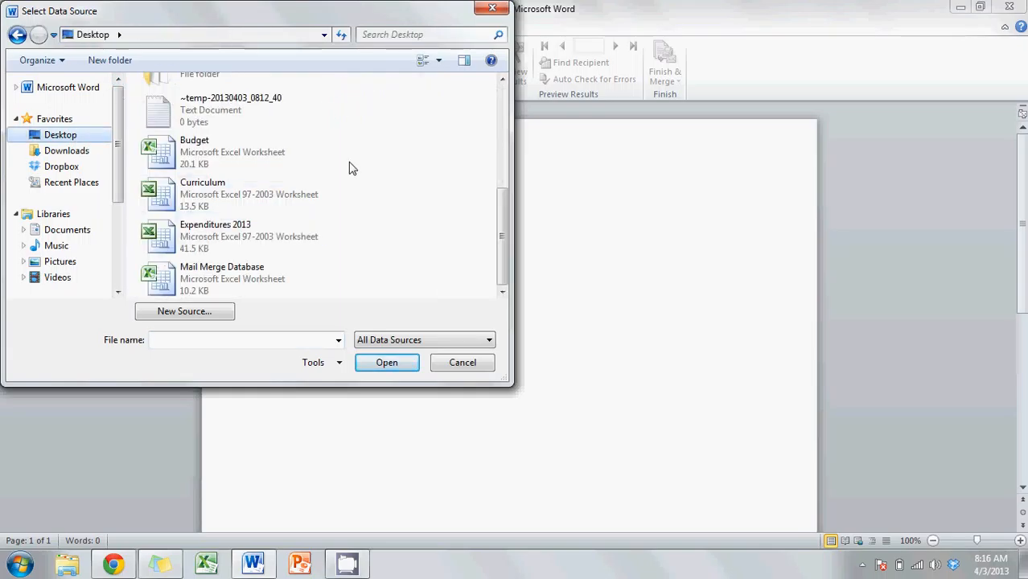
pyautogui.click(263, 288)
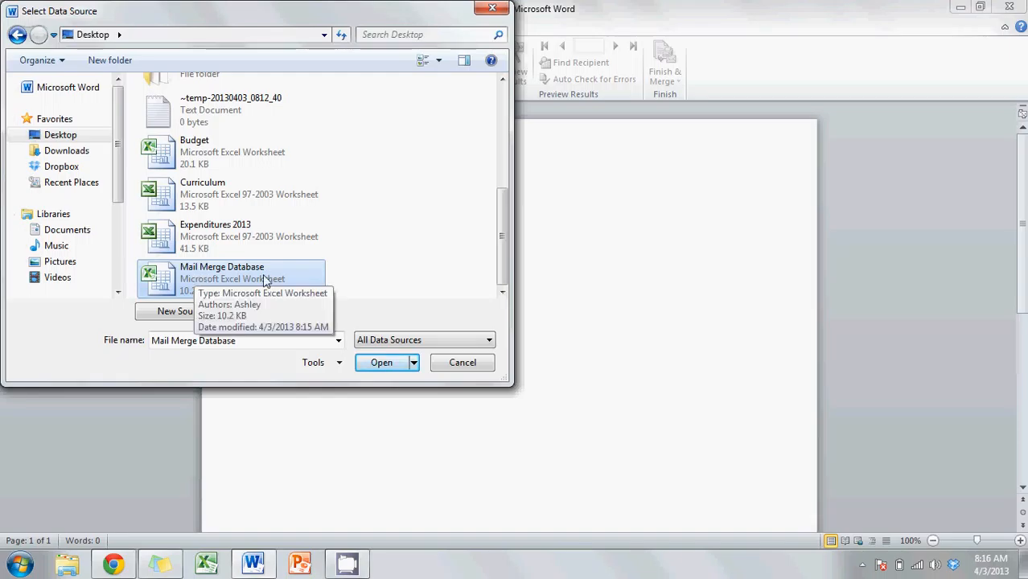
pyautogui.click(376, 361)
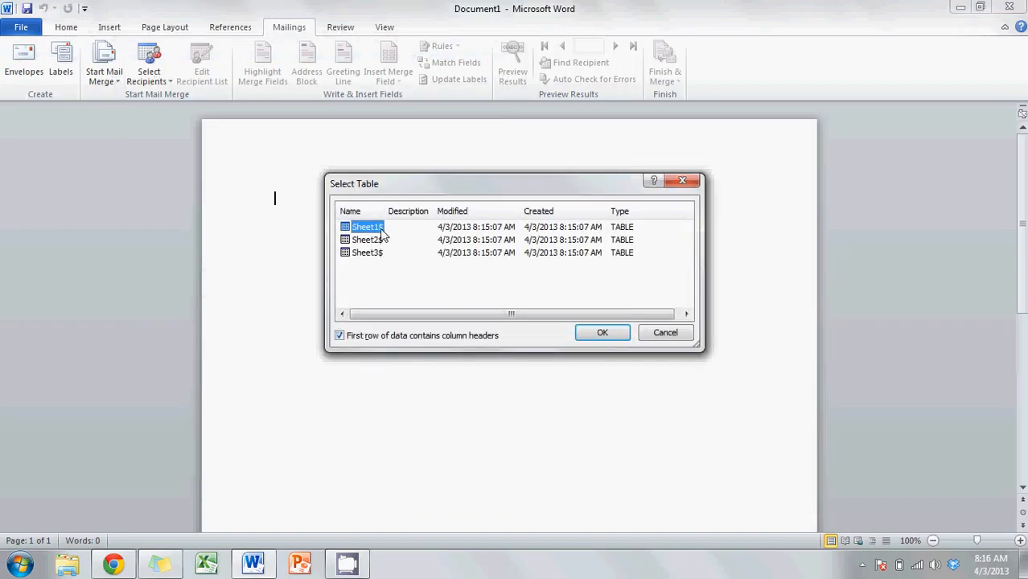
# - Open a blank Excel workbook and look through its Sheet1, Sheet2 and Sheet3 worksheets
pyautogui.click(205, 567)
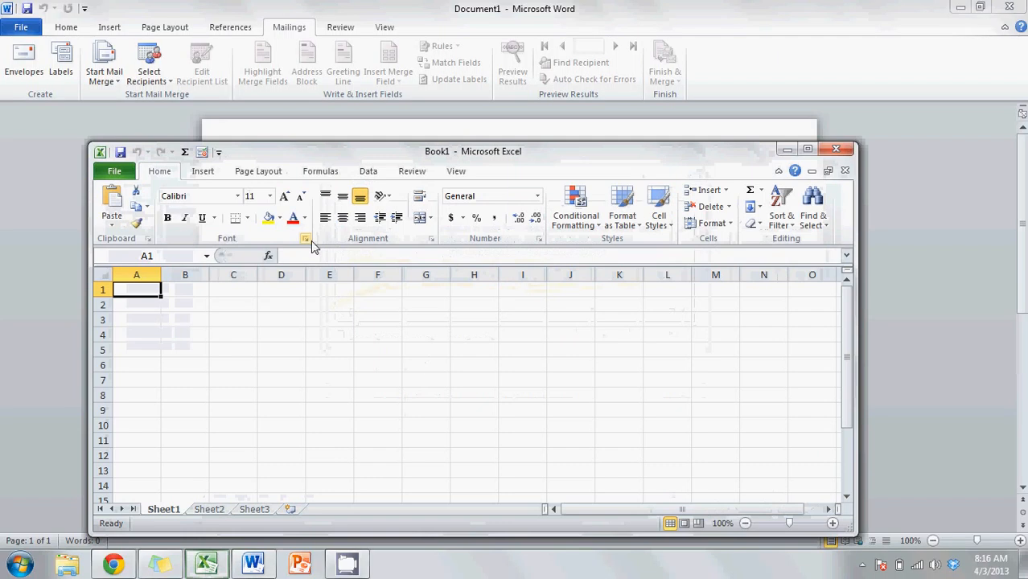
pyautogui.moveTo(369, 157); pyautogui.dragTo(407, 22)
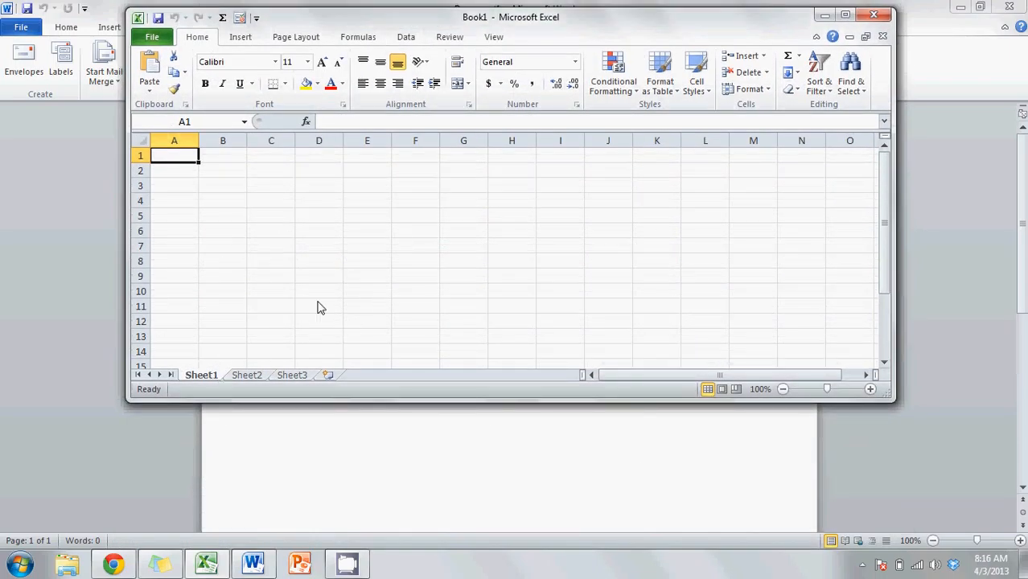
pyautogui.click(243, 376)
pyautogui.click(292, 376)
pyautogui.click(249, 376)
pyautogui.click(212, 377)
pyautogui.click(240, 376)
pyautogui.click(273, 364)
pyautogui.click(284, 376)
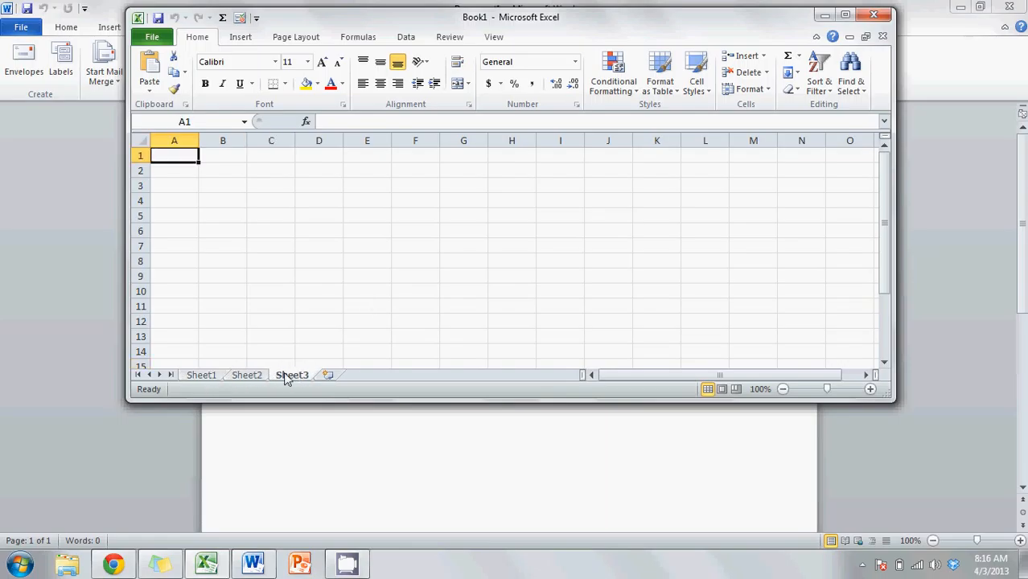
pyautogui.click(257, 378)
pyautogui.click(205, 377)
pyautogui.click(241, 376)
pyautogui.click(302, 377)
pyautogui.click(208, 377)
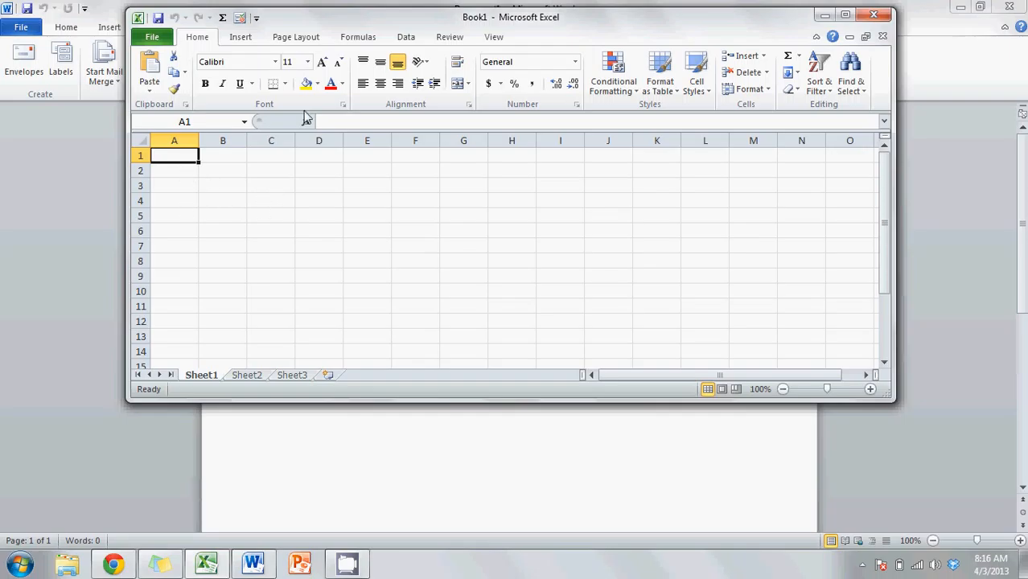
# - Close the blank Excel workbook and use Sheet1$, with column headers in the first row, as the recipient table
pyautogui.moveTo(354, 18); pyautogui.dragTo(336, 316)
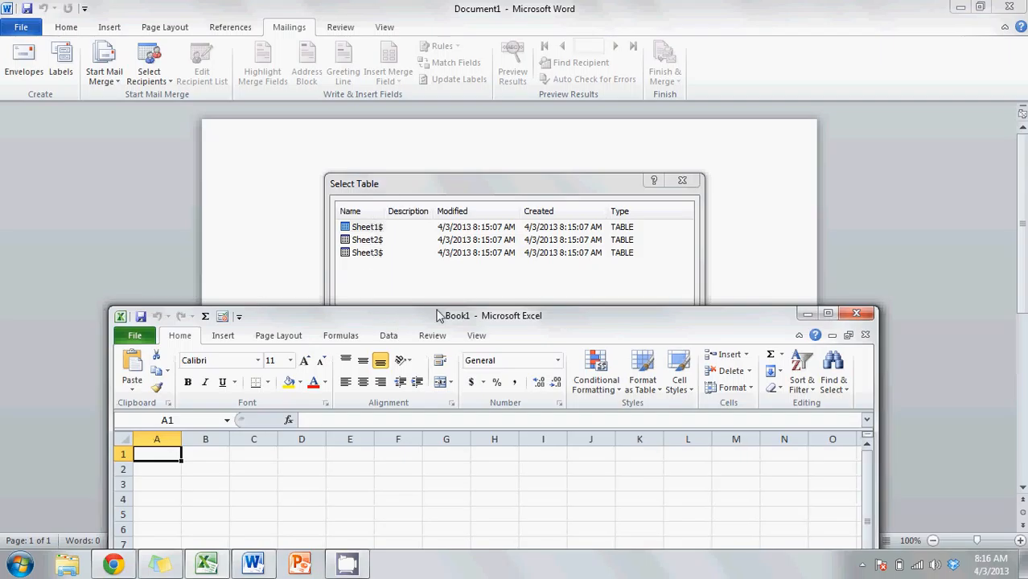
pyautogui.moveTo(522, 316); pyautogui.dragTo(519, 20)
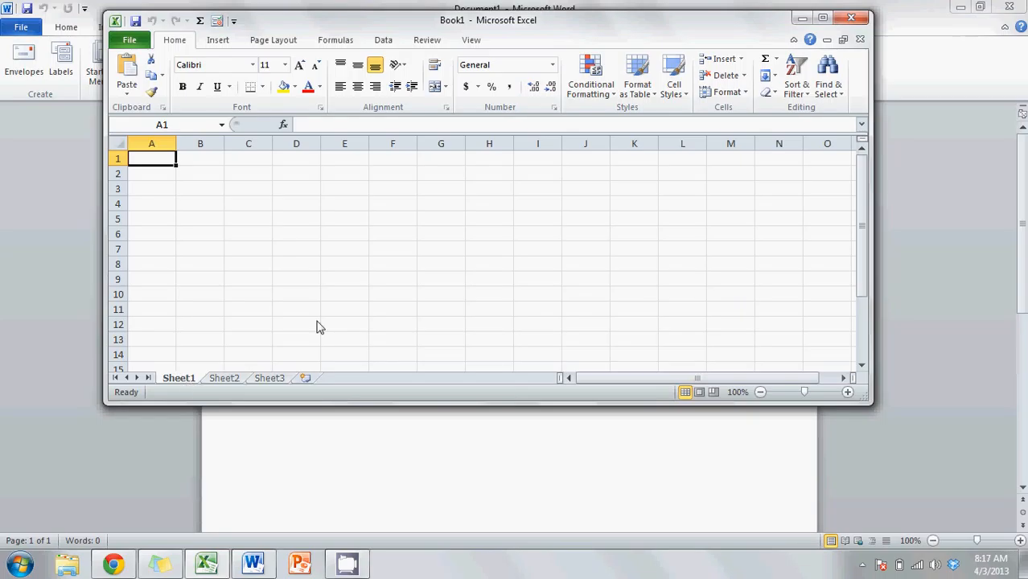
pyautogui.moveTo(599, 27); pyautogui.dragTo(558, 64)
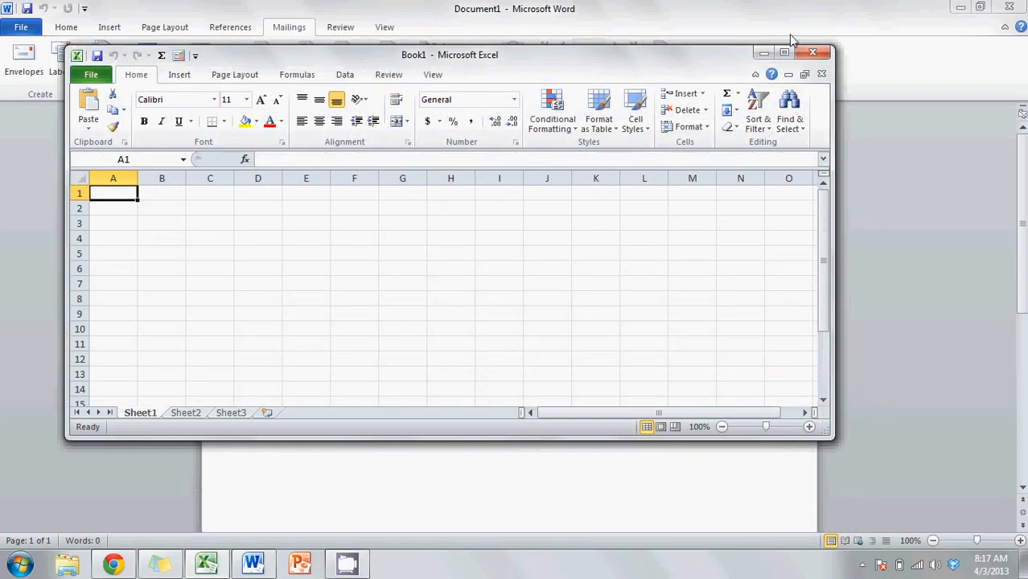
pyautogui.click(813, 53)
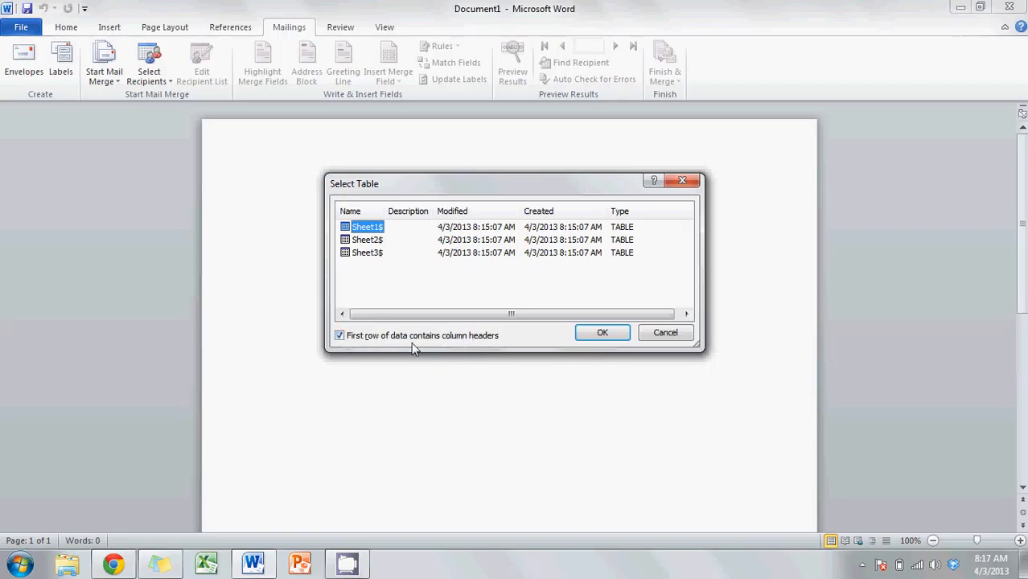
pyautogui.click(601, 335)
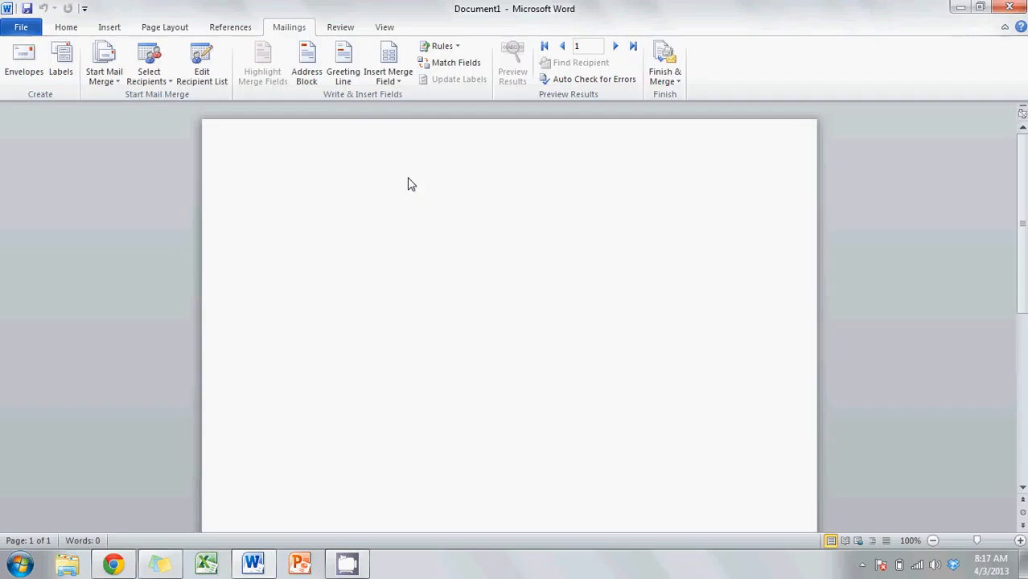
# - Write the letter with the date April 3, 2013, a body starting "You are a cool guy.", and a "Sincerely," closing with the sender's name
pyautogui.write('April 3, 2013     \tYou are a cool guy. Give us your bank account number, routing number, name, and social security number and we will wire you 8 bajillion dollars. Seriously.   Sincerely,  Scamm Phisher')
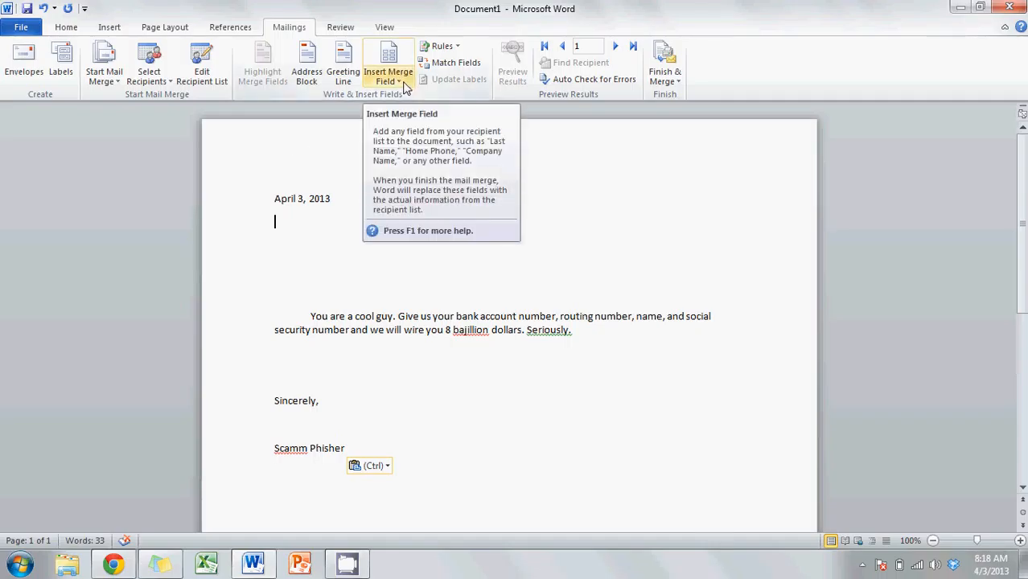
# - Open the address block settings for the line below the date and page back and forth through the recipient previews
pyautogui.click(305, 72)
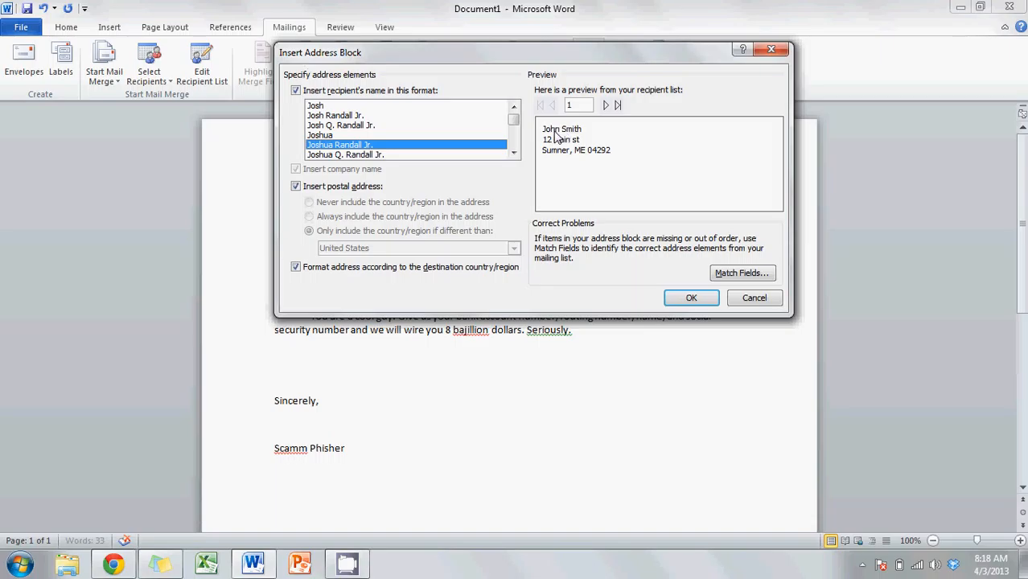
pyautogui.click(607, 108)
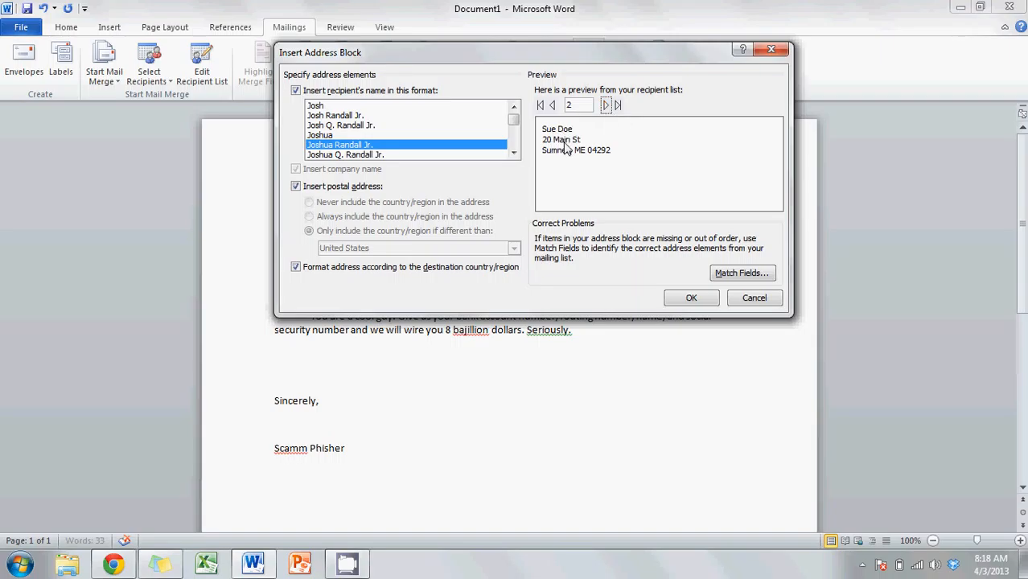
pyautogui.click(606, 107)
pyautogui.click(606, 107)
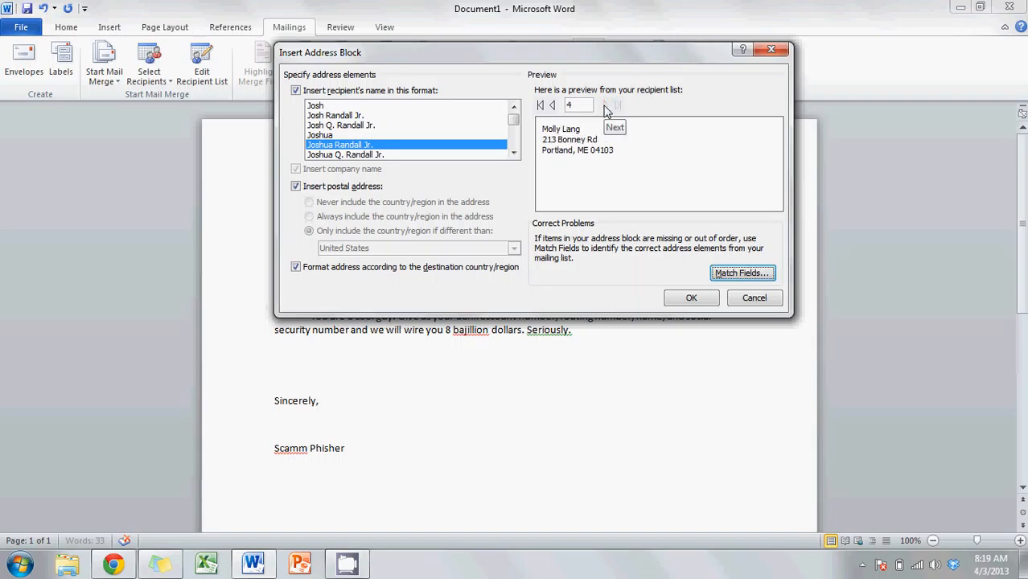
pyautogui.click(552, 107)
pyautogui.click(553, 107)
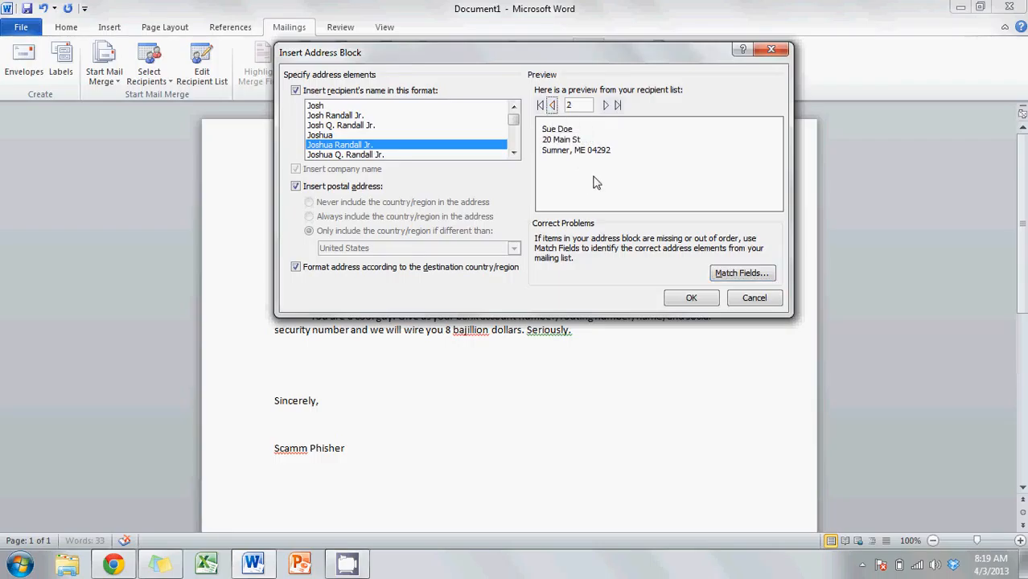
pyautogui.click(554, 107)
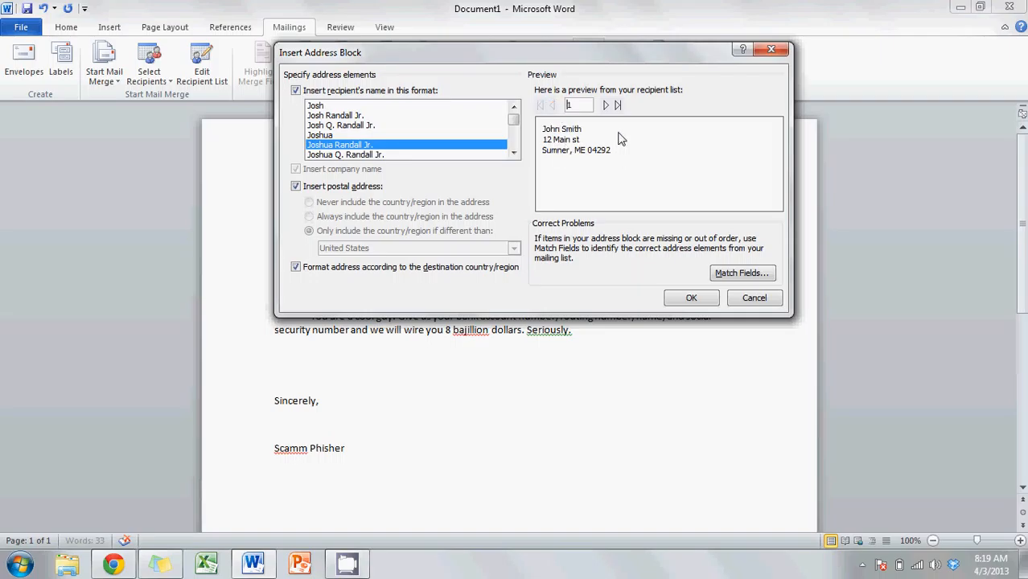
pyautogui.click(606, 106)
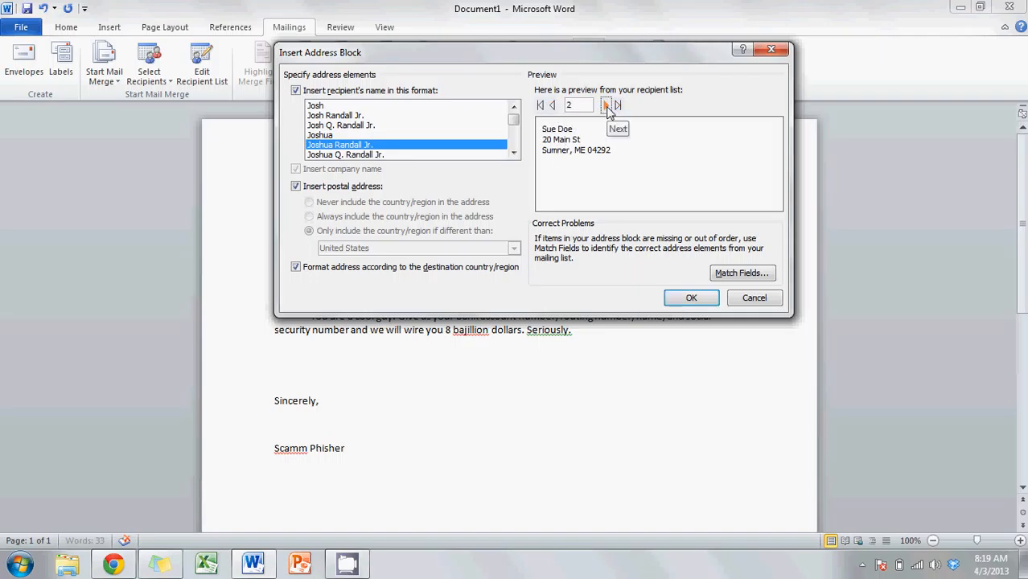
pyautogui.click(554, 107)
pyautogui.click(608, 106)
pyautogui.click(608, 106)
pyautogui.click(607, 106)
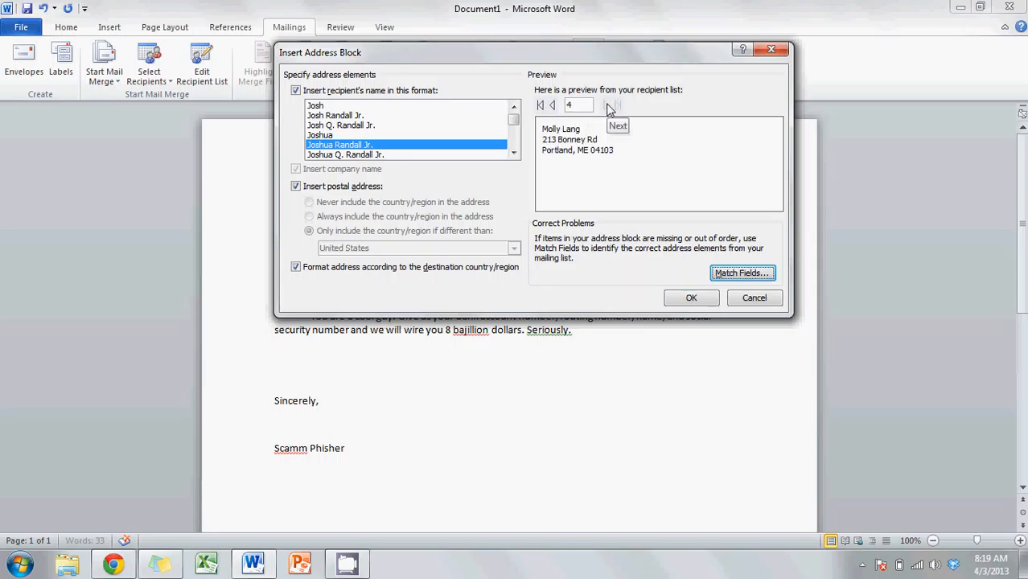
pyautogui.click(553, 106)
pyautogui.click(553, 106)
pyautogui.click(554, 106)
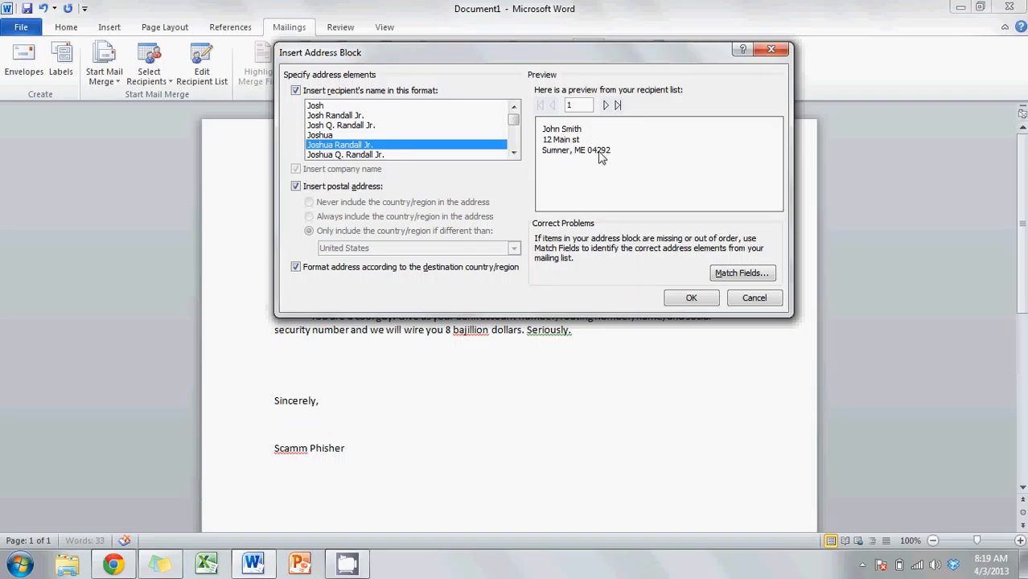
# - Examine the address block's field matching and the recipient columns available for First Name
pyautogui.click(729, 273)
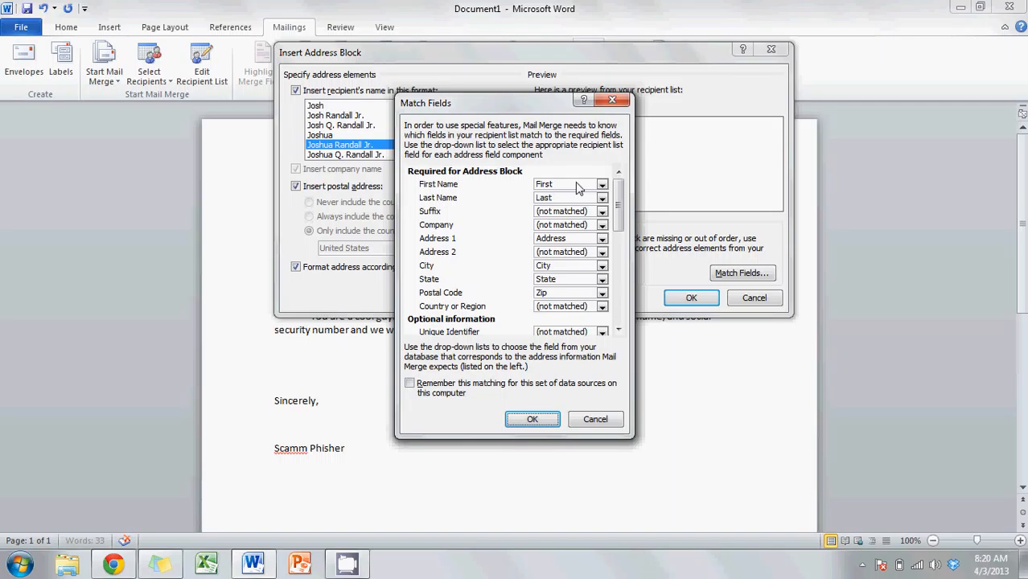
pyautogui.click(602, 186)
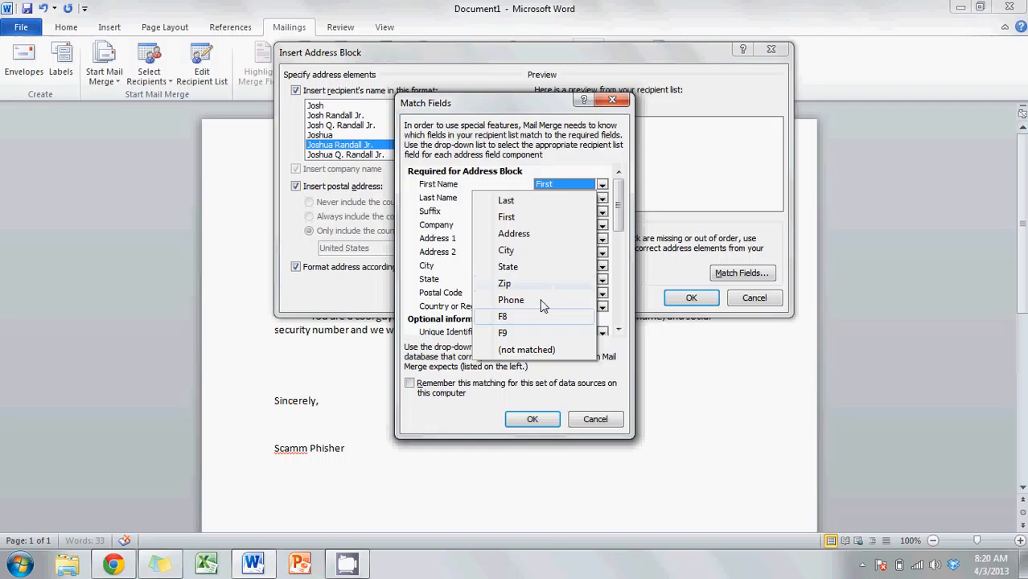
pyautogui.click(548, 176)
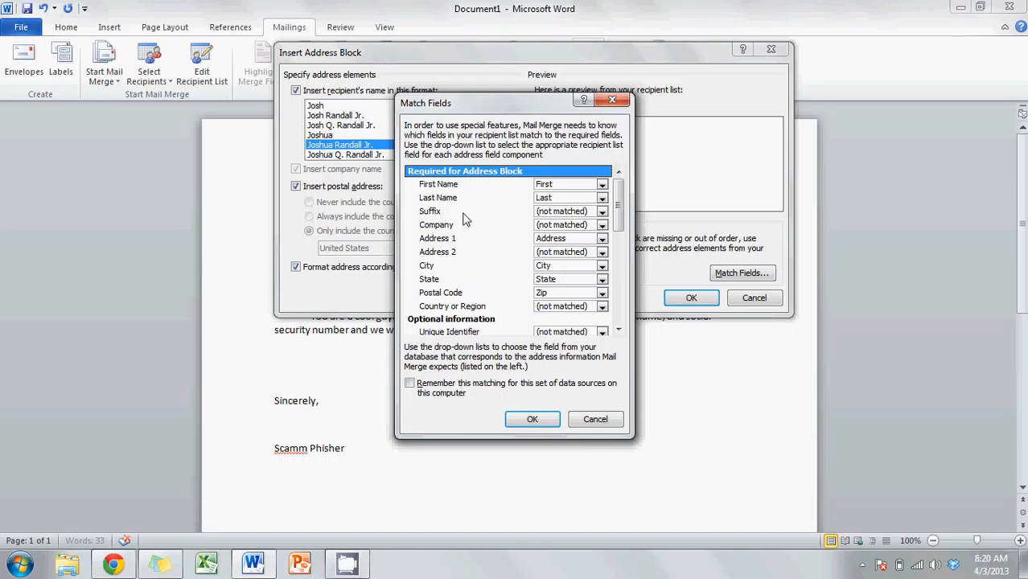
pyautogui.click(595, 420)
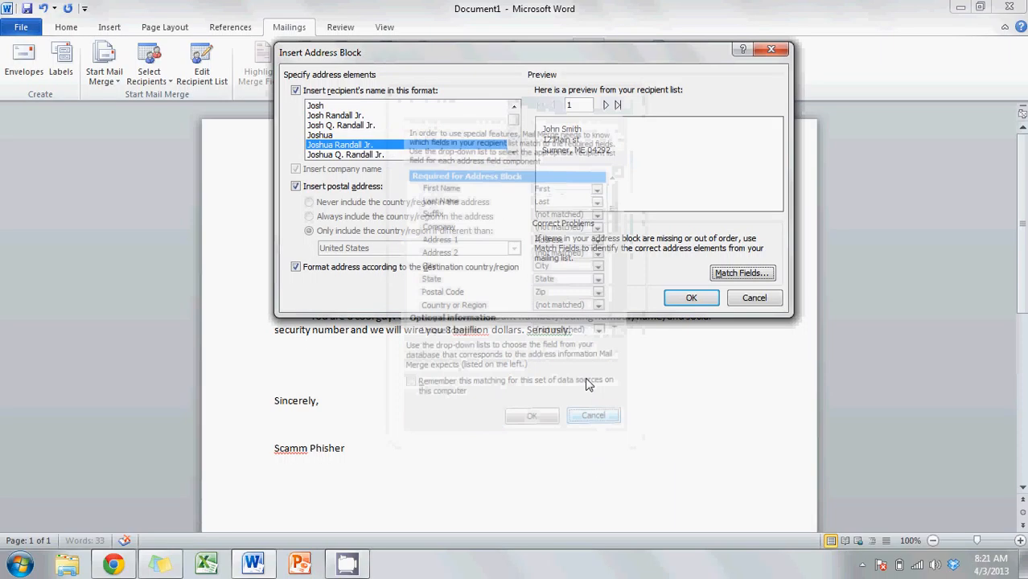
pyautogui.click(738, 274)
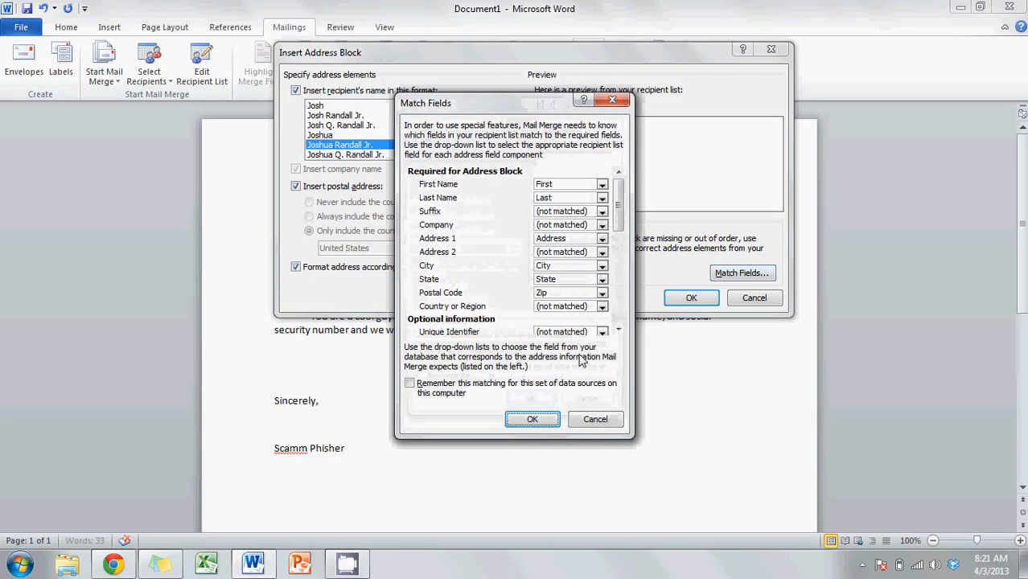
pyautogui.click(595, 418)
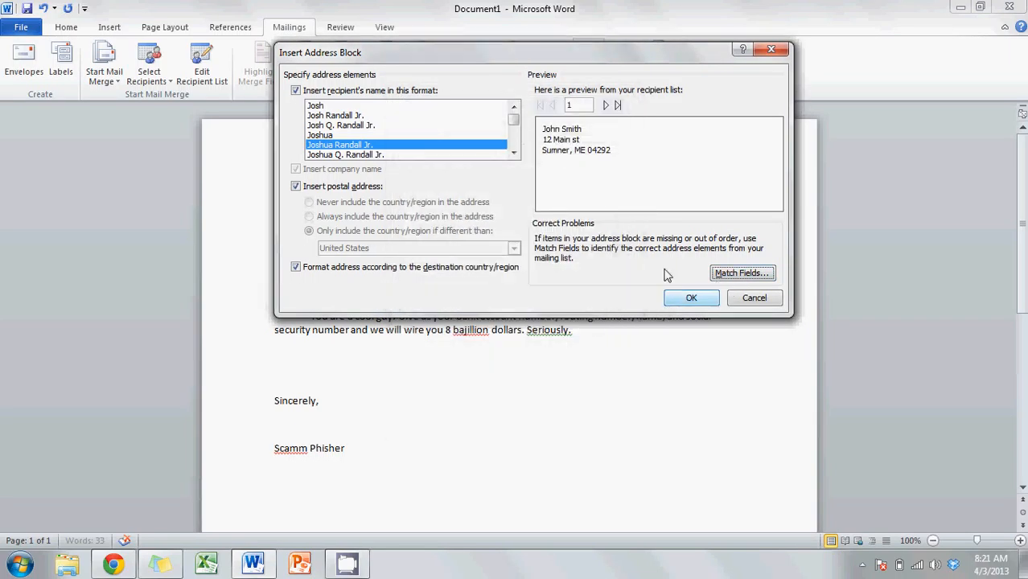
# - Insert the address block below the date and briefly preview the merged letter
pyautogui.click(681, 298)
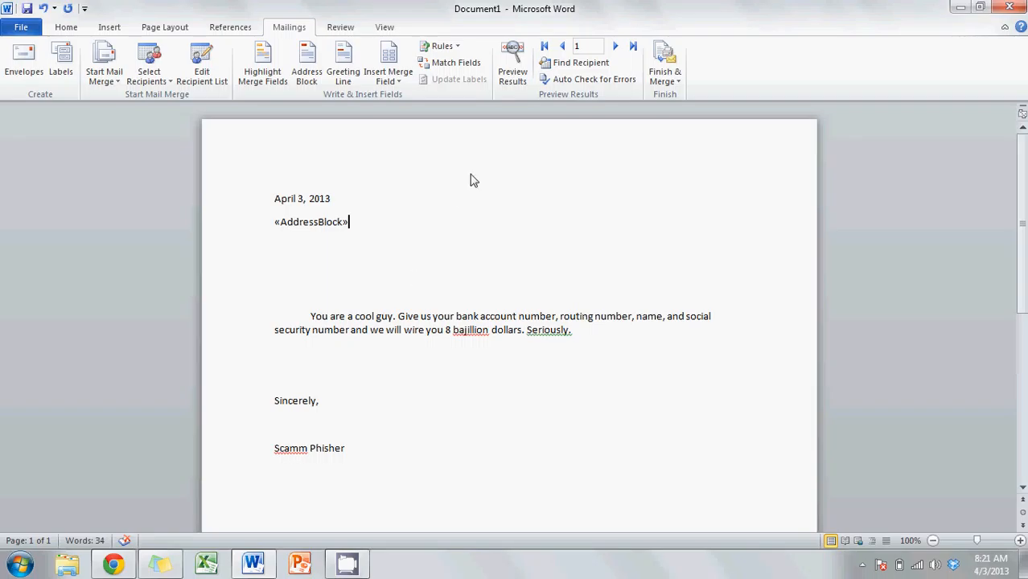
pyautogui.click(513, 74)
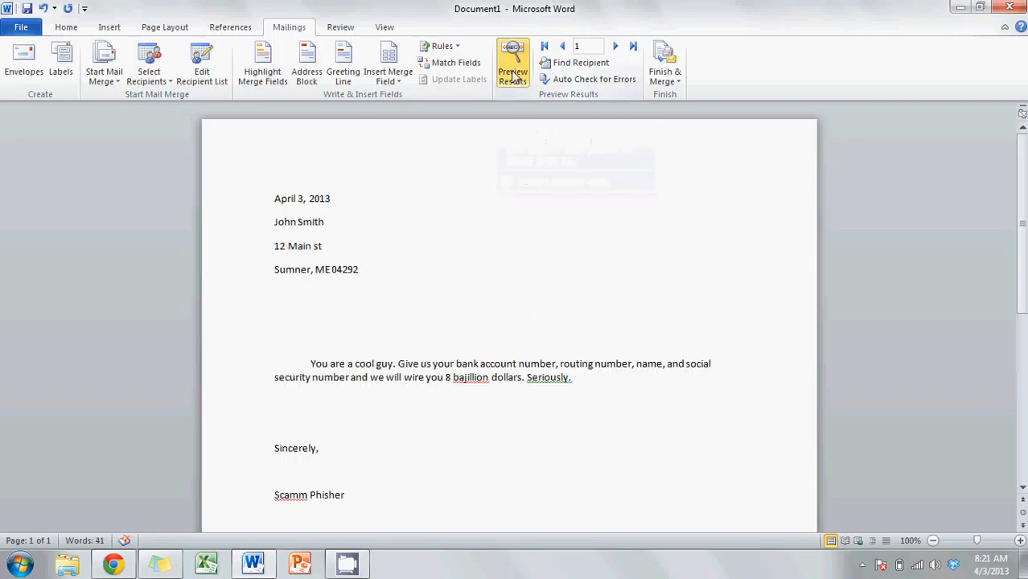
pyautogui.click(513, 74)
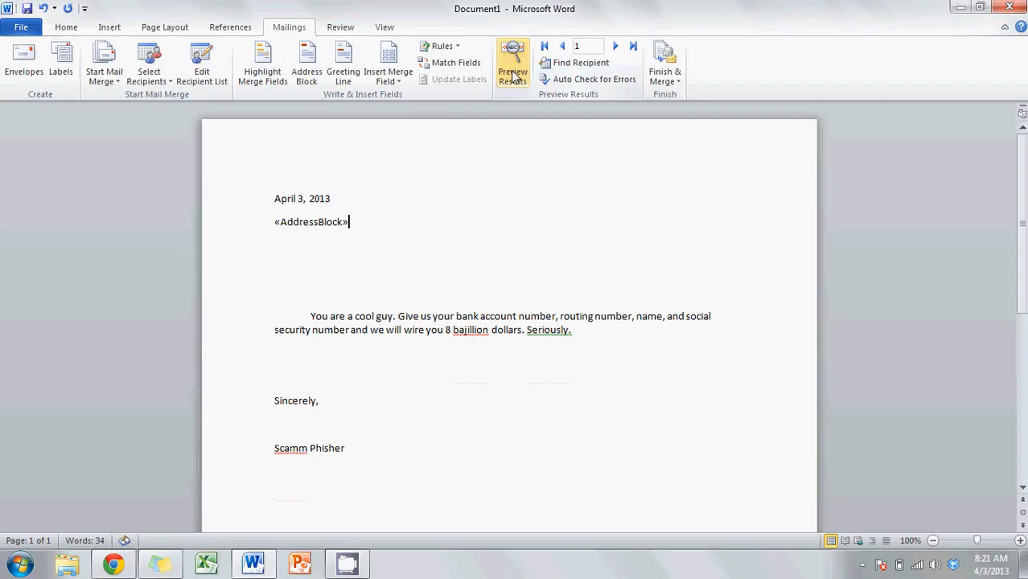
# - Insert the Last and First merge fields after the address block and briefly preview the merged result
pyautogui.click(404, 83)
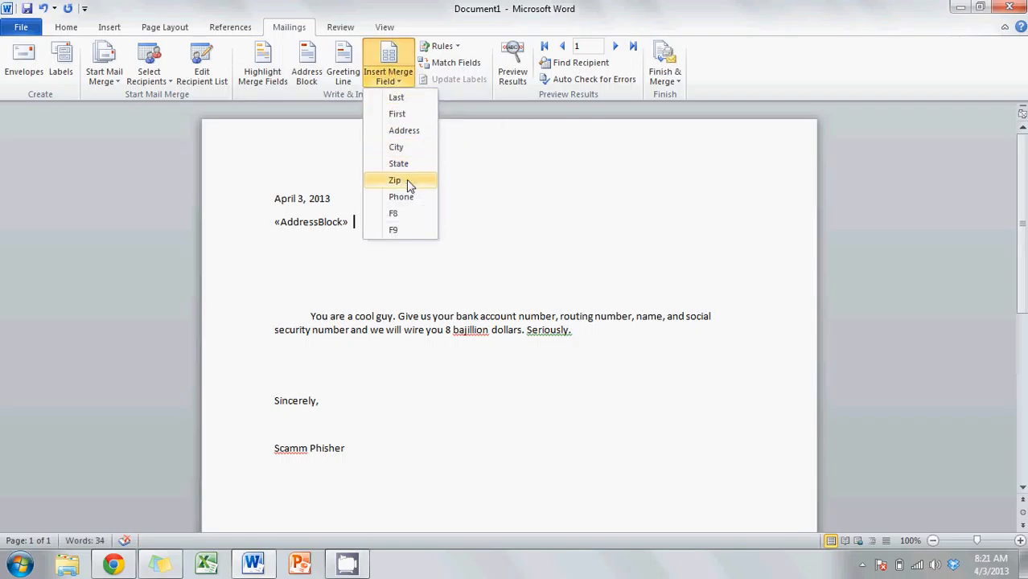
pyautogui.click(396, 98)
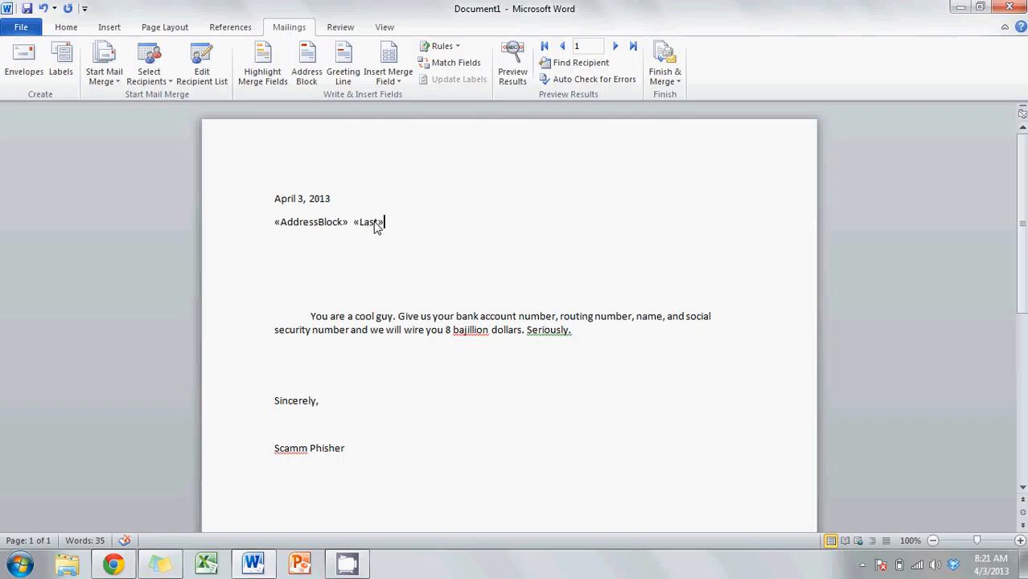
pyautogui.click(389, 74)
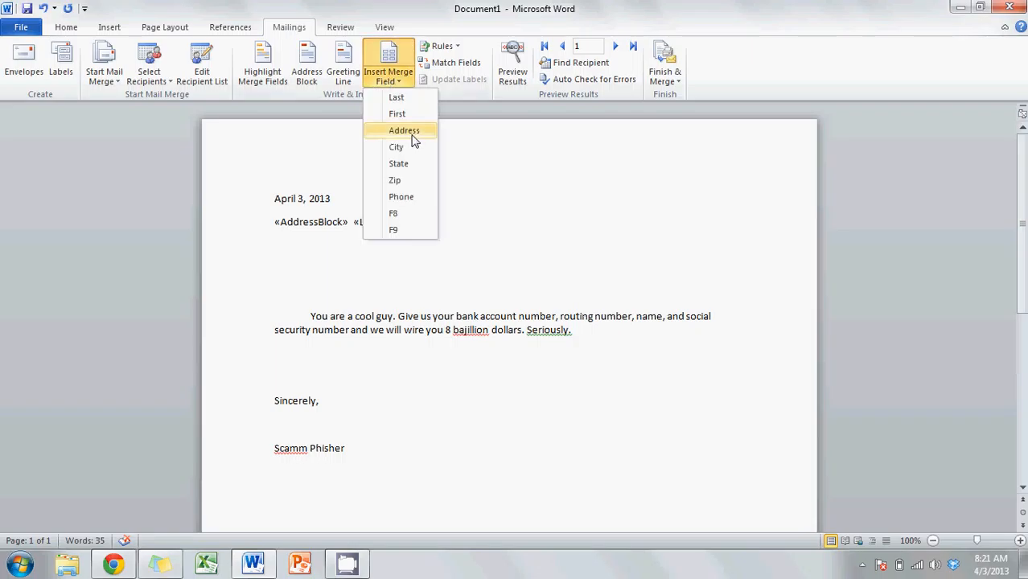
pyautogui.click(397, 114)
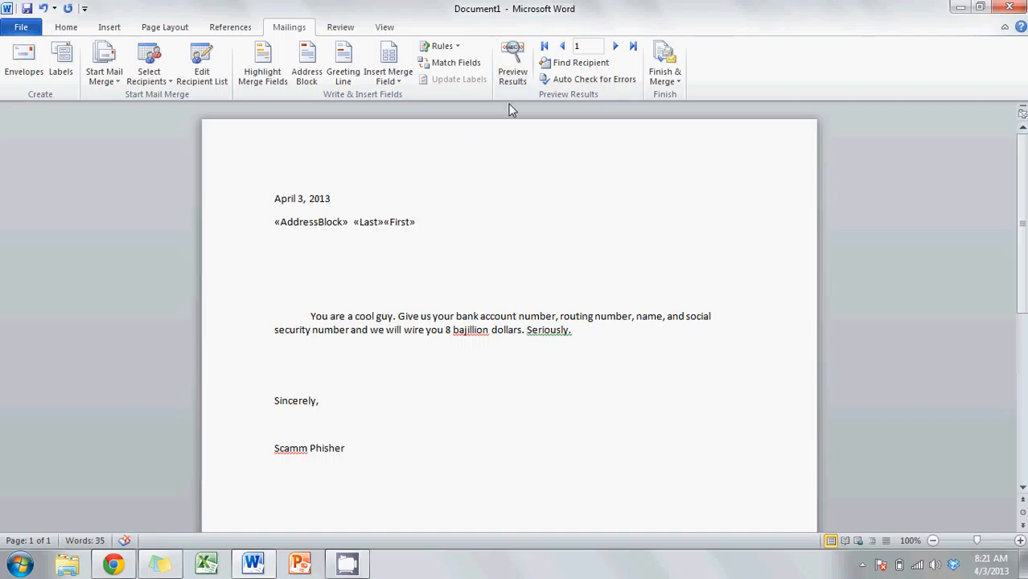
pyautogui.click(513, 76)
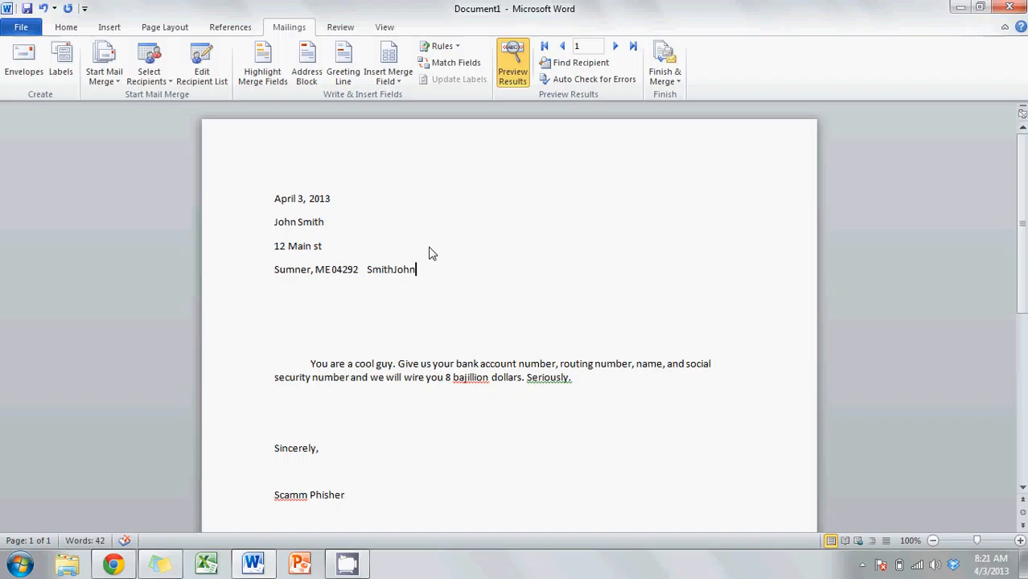
pyautogui.click(508, 80)
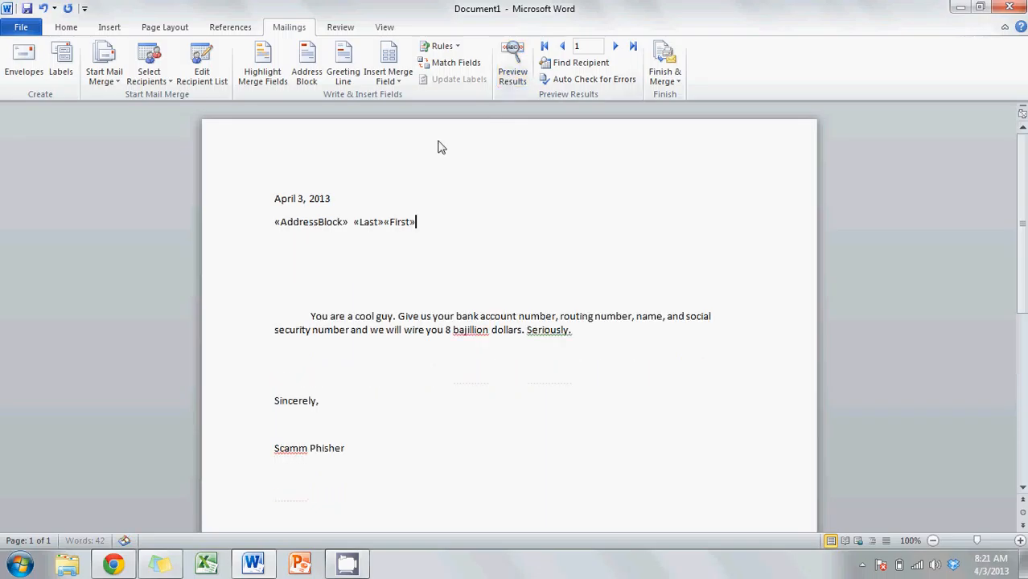
# - Add a space between the Last and First merge fields and check the spacing in the preview
pyautogui.click(384, 231)
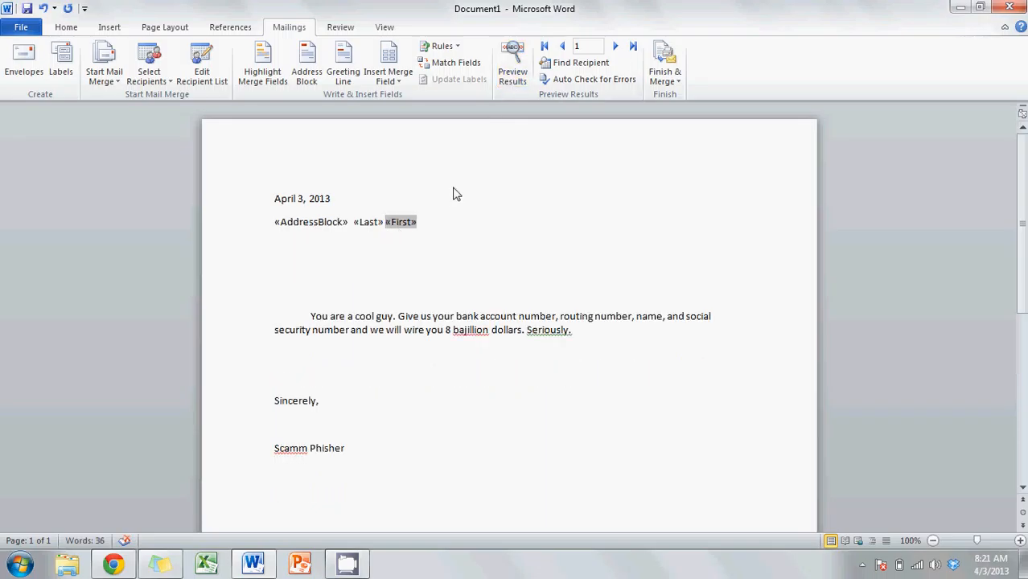
pyautogui.click(513, 81)
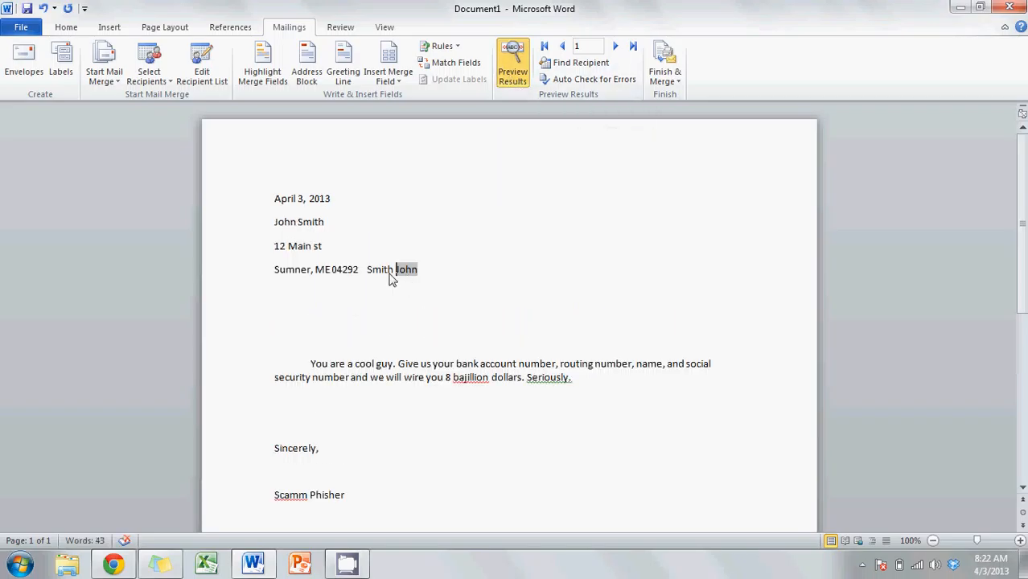
pyautogui.click(507, 86)
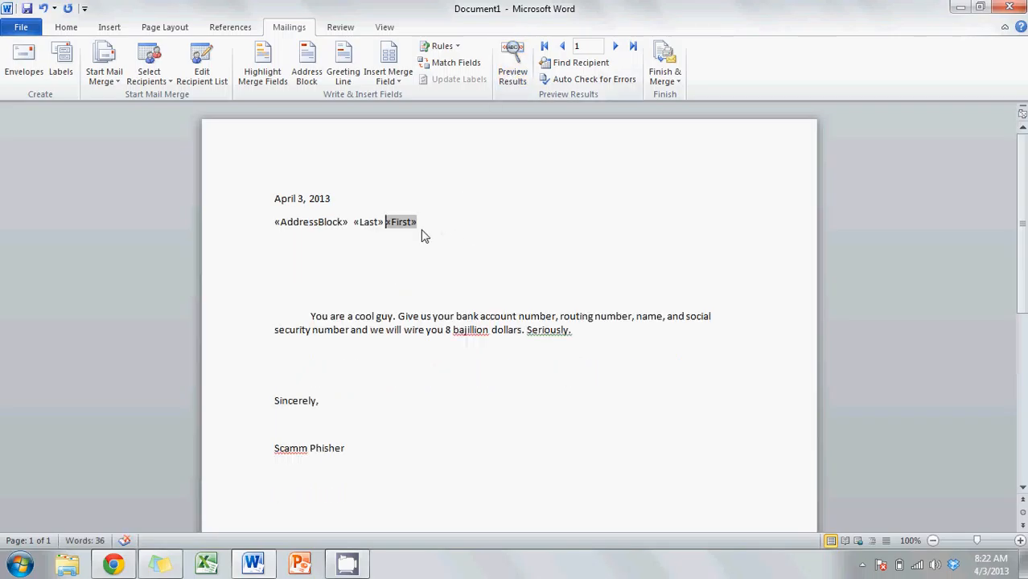
# - Delete the Last and First merge fields that follow the address block
pyautogui.moveTo(419, 228); pyautogui.dragTo(359, 228)
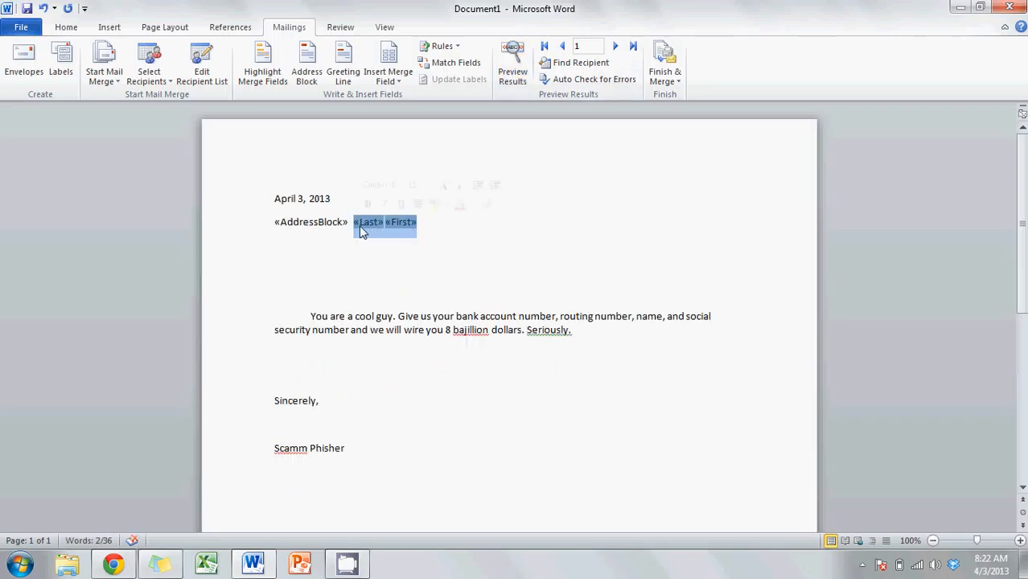
pyautogui.press('Delete')
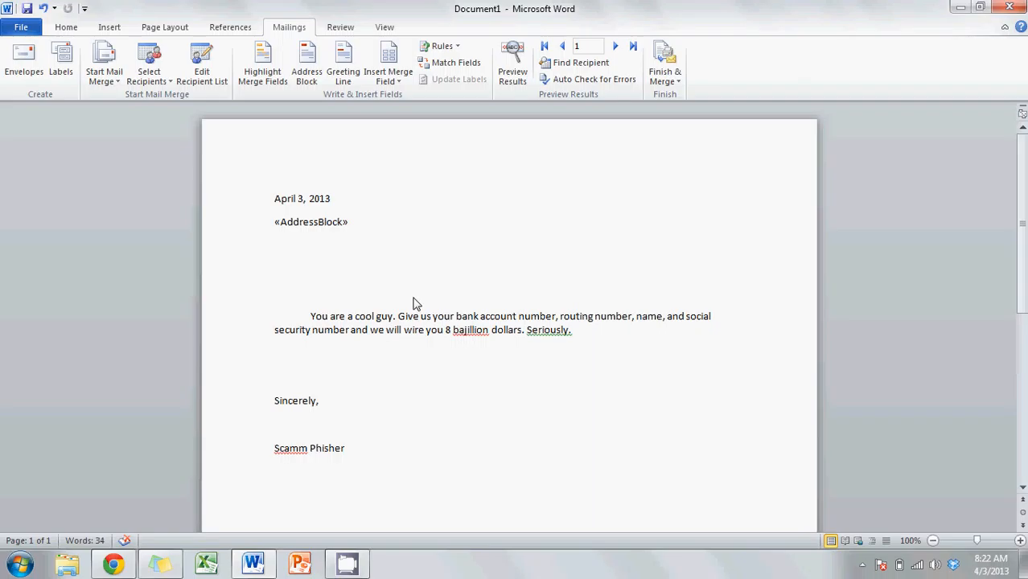
# - Start a greeting line two paragraphs below the address block, check its punctuation choices and page through the recipient previews
pyautogui.press('Return')
pyautogui.press('Return')
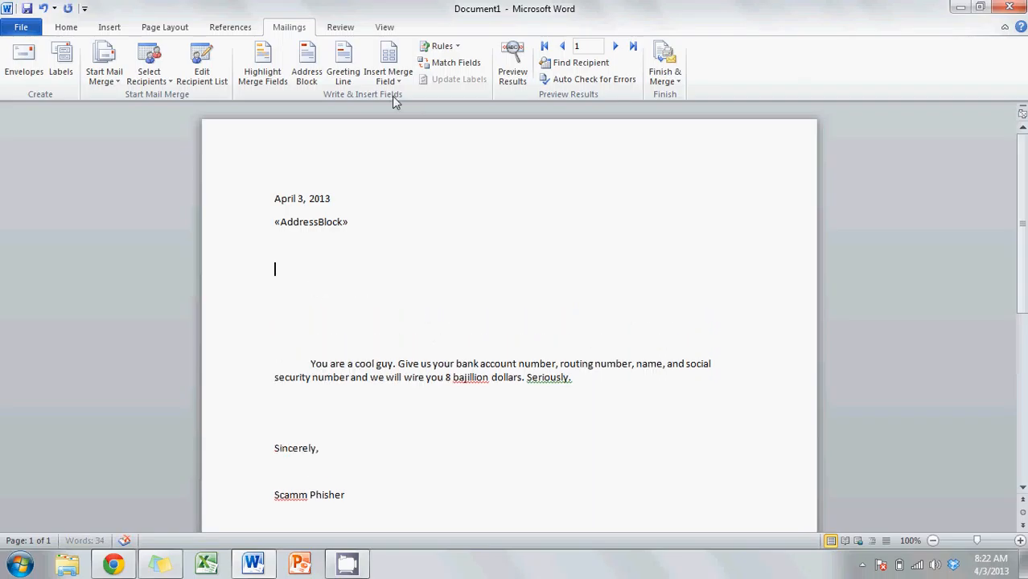
pyautogui.click(344, 78)
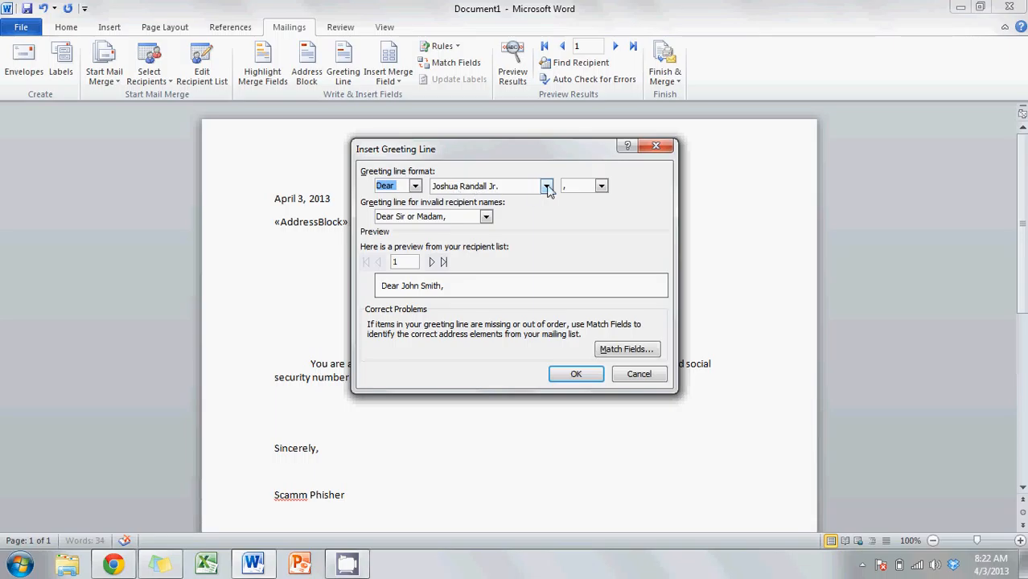
pyautogui.click(600, 185)
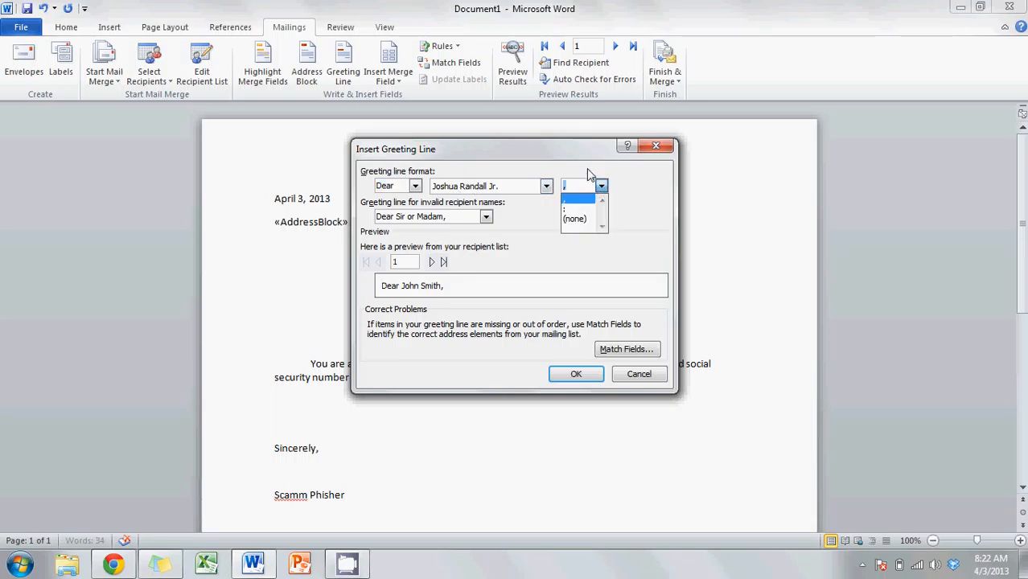
pyautogui.click(588, 170)
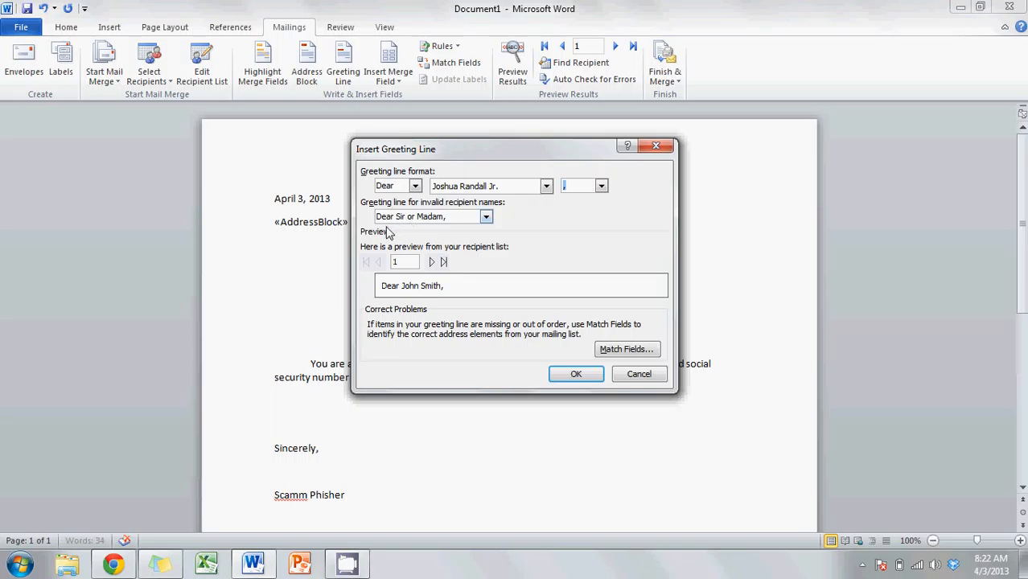
pyautogui.click(432, 262)
pyautogui.click(432, 262)
pyautogui.click(431, 262)
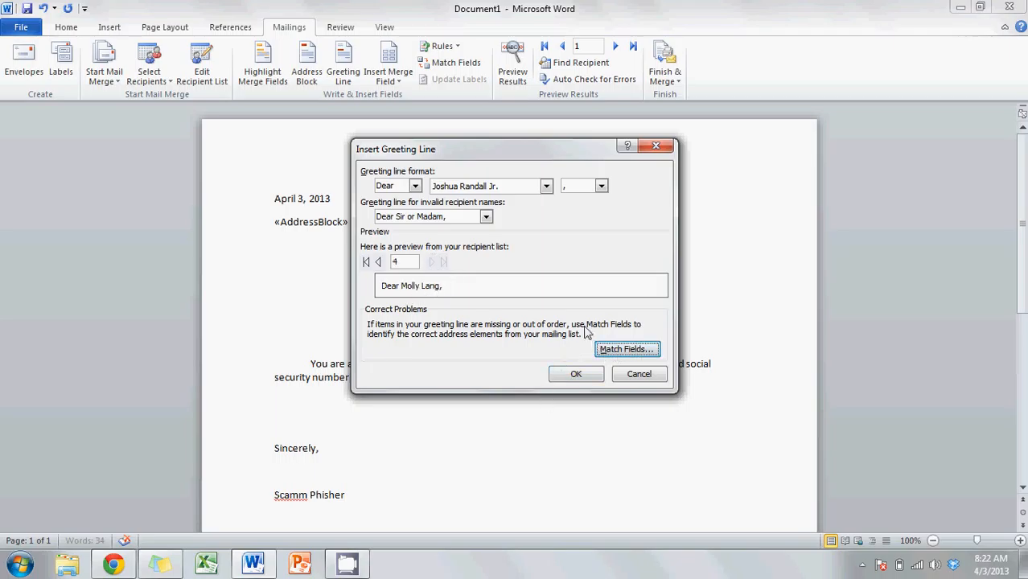
# - Review the greeting line's field matching and insert the greeting line with Dear, the full-name format and a comma
pyautogui.click(617, 347)
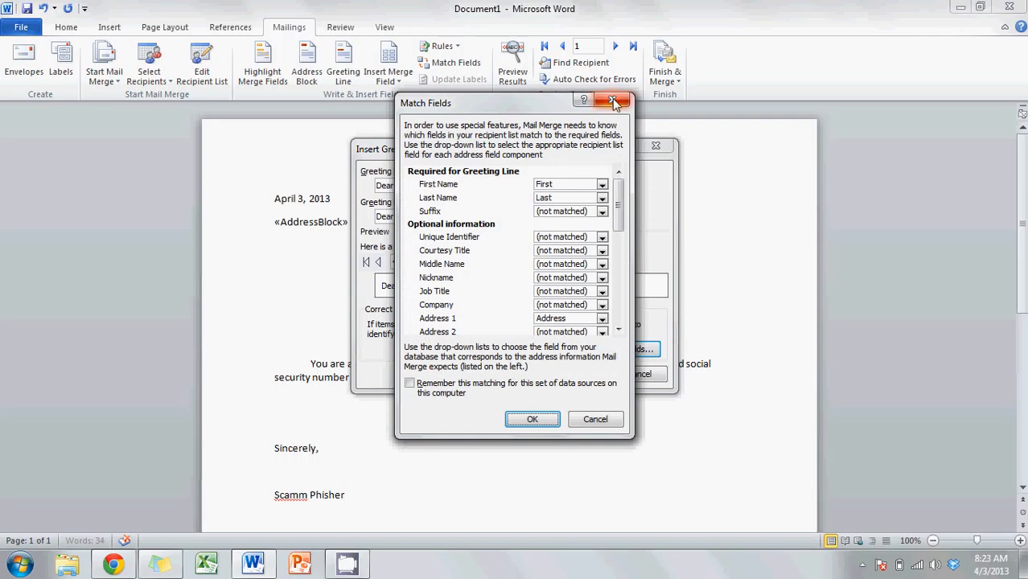
pyautogui.click(613, 102)
pyautogui.click(575, 375)
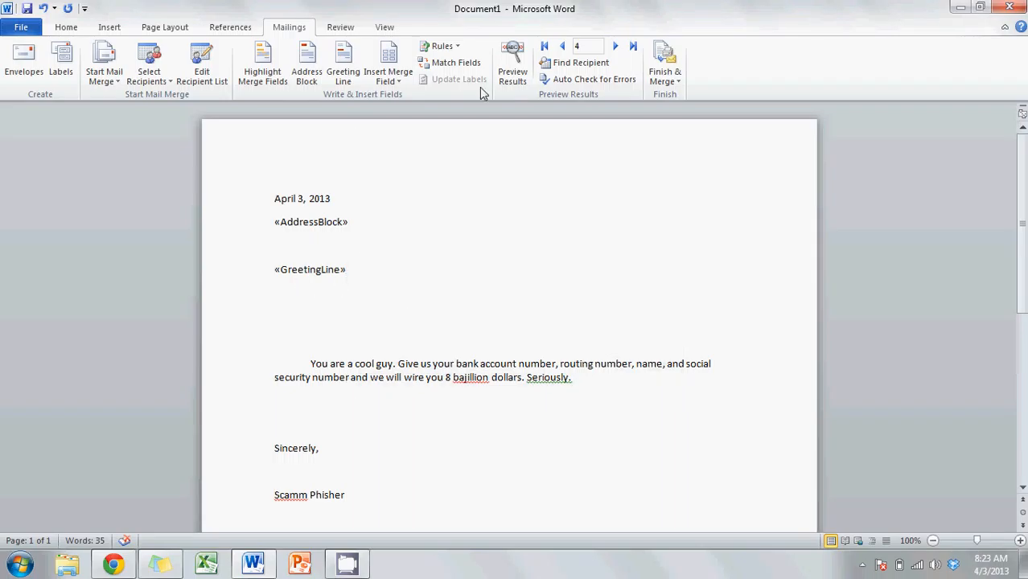
# - Preview the merged letter and remove the two extra blank paragraphs between the greeting line and the body text
pyautogui.click(512, 71)
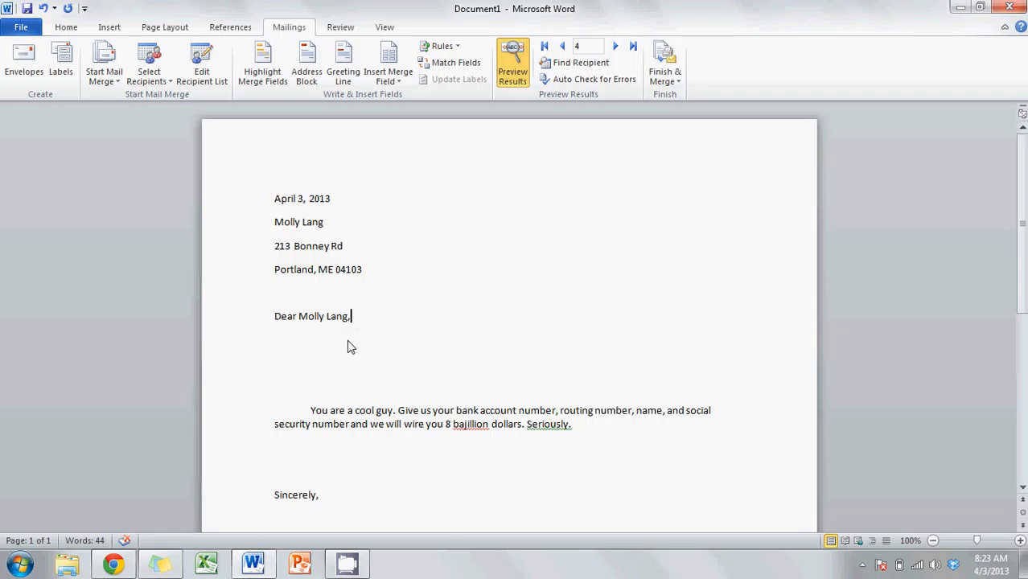
pyautogui.click(303, 371)
pyautogui.press('BackSpace')
pyautogui.press('BackSpace')
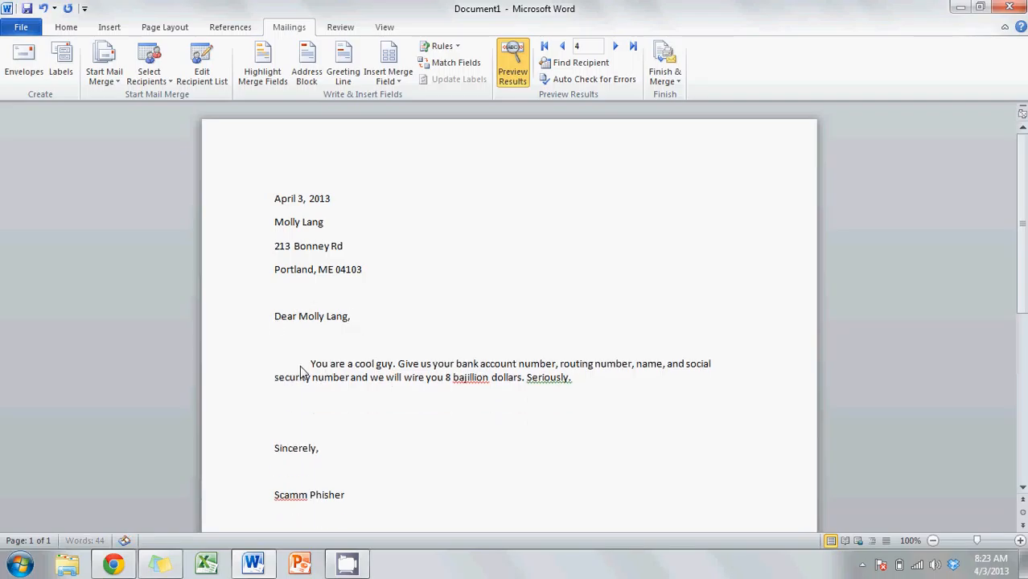
pyautogui.moveTo(282, 450); pyautogui.dragTo(351, 498)
pyautogui.click(374, 417)
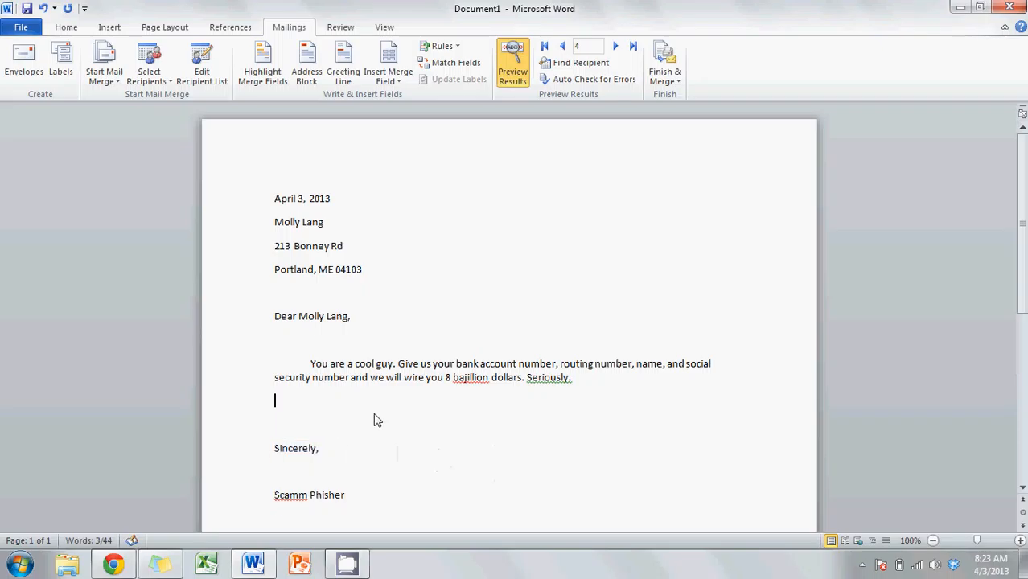
# - Finish the merge by generating editable individual letters for all records in a new document and review them
pyautogui.click(678, 84)
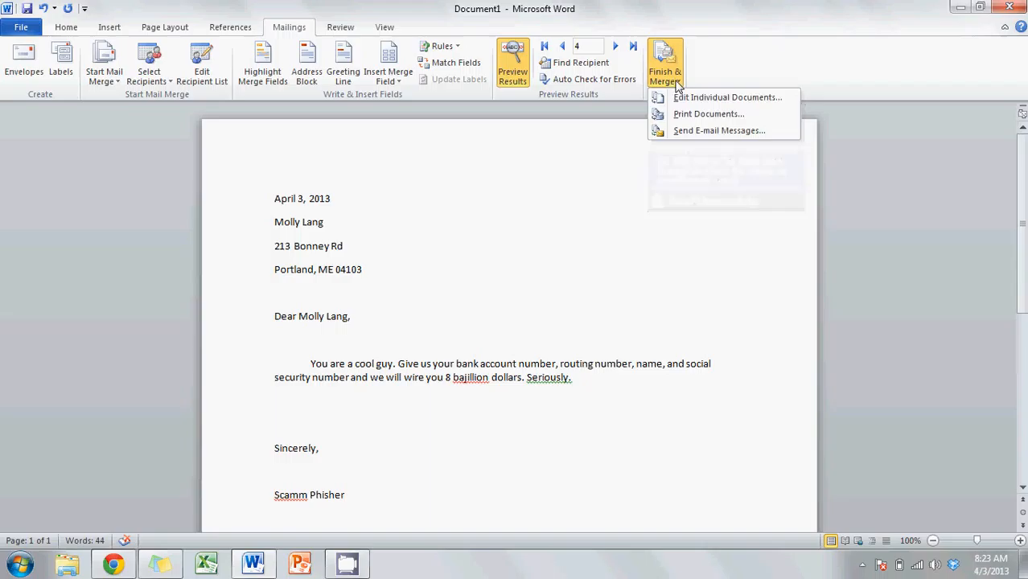
pyautogui.click(727, 97)
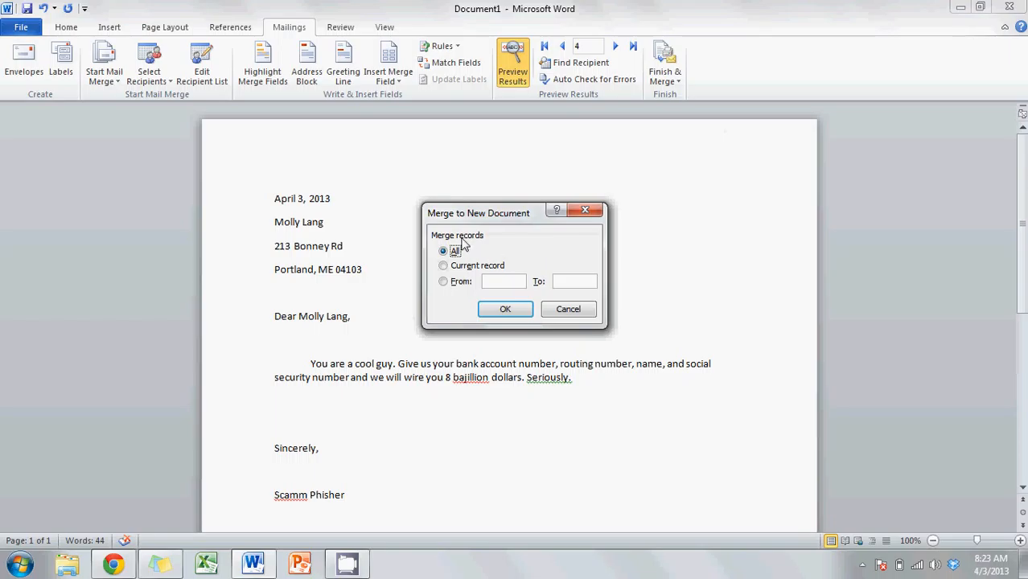
pyautogui.click(505, 310)
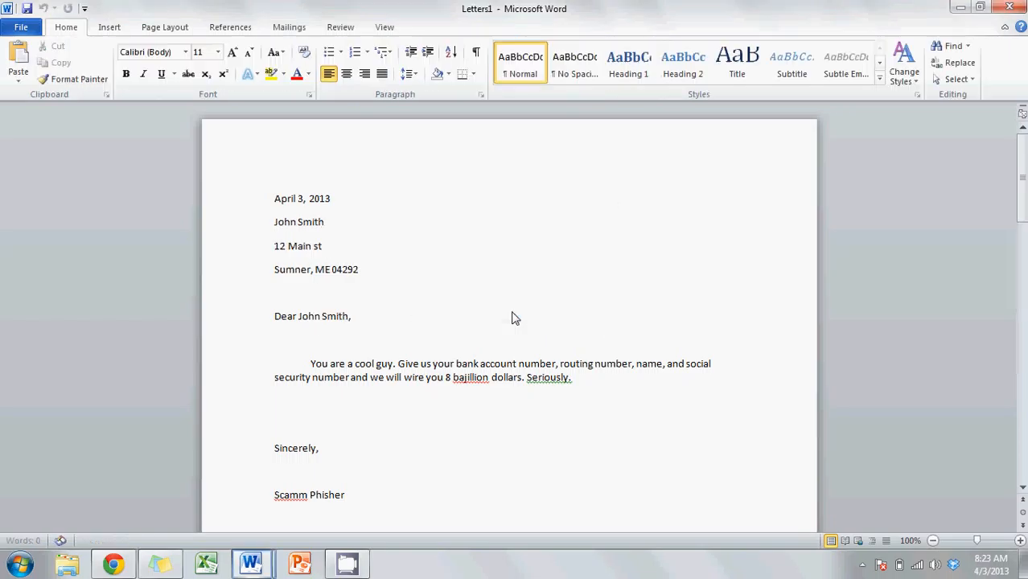
pyautogui.scroll(-3, 589, 298)
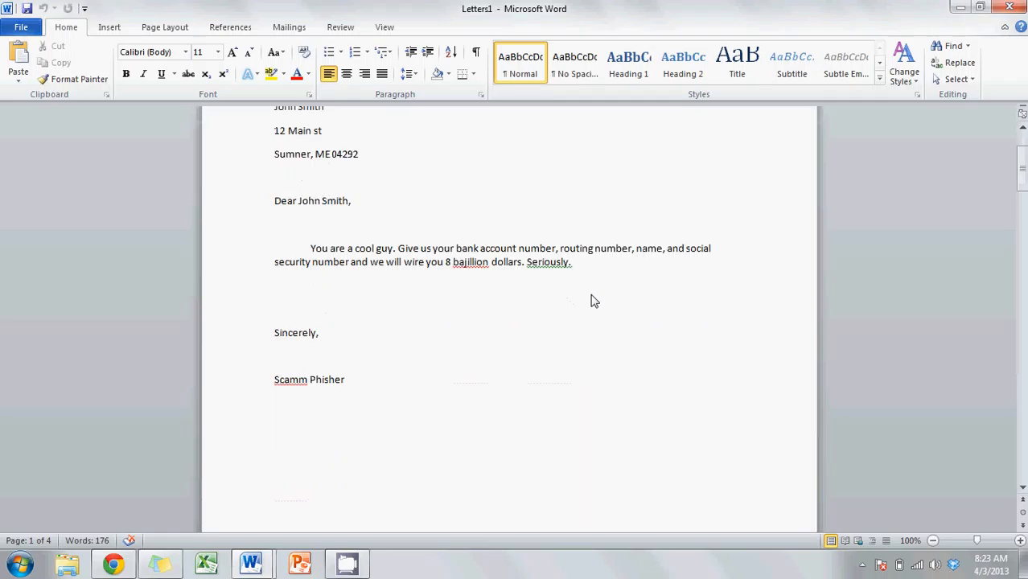
pyautogui.moveTo(1022, 173)
pyautogui.mouseDown()
pyautogui.moveTo(1022, 158)
pyautogui.moveTo(1024, 440)
pyautogui.moveTo(1025, 153)
pyautogui.mouseUp()
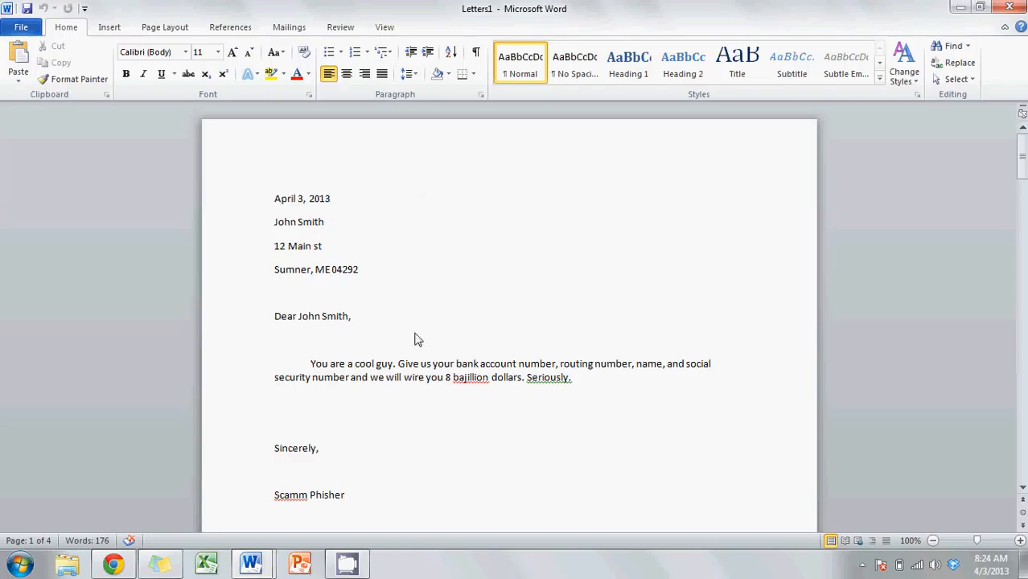
pyautogui.click(588, 384)
pyautogui.click(283, 27)
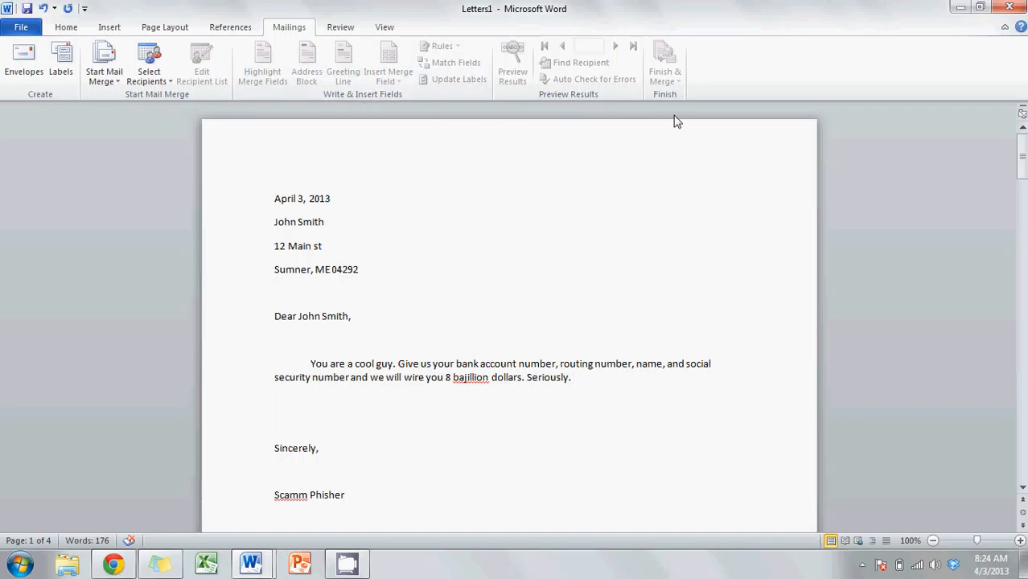
pyautogui.click(533, 294)
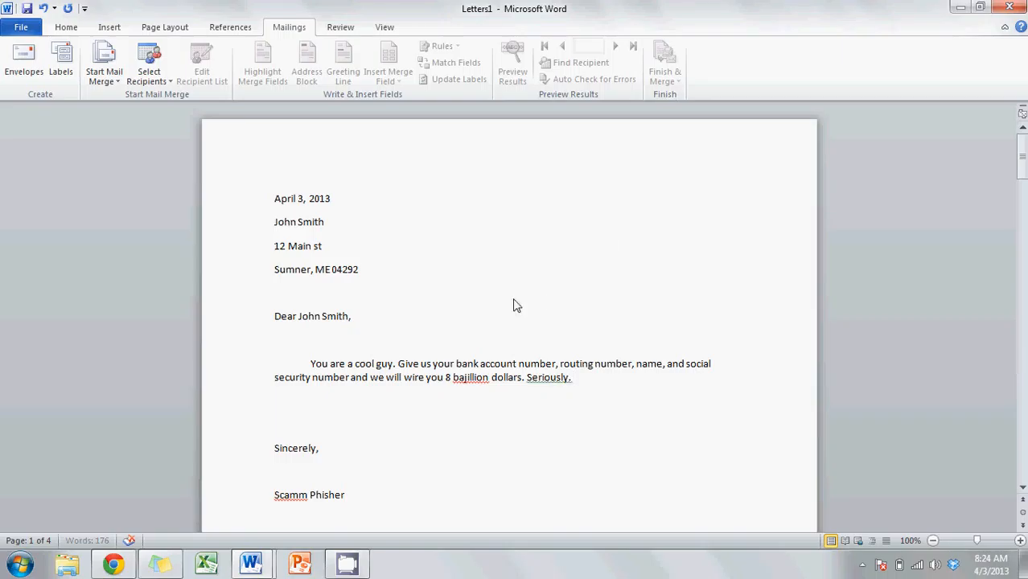
pyautogui.click(323, 222)
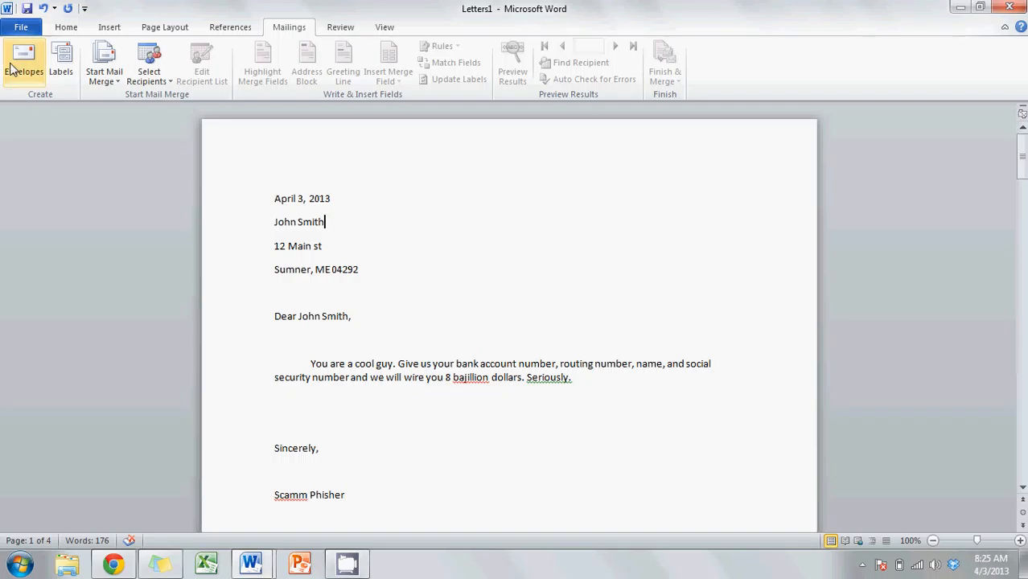
pyautogui.click(20, 31)
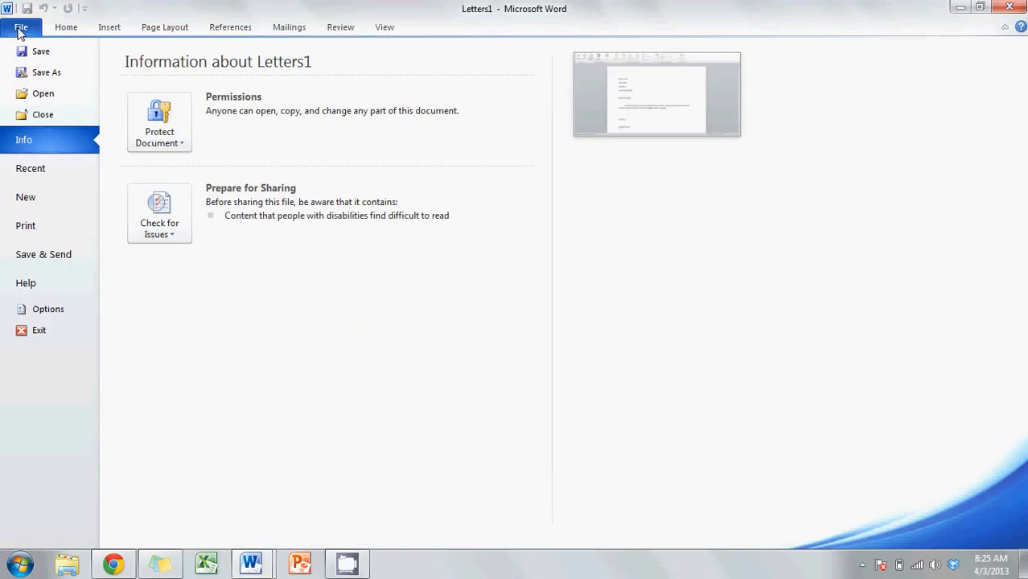
pyautogui.click(58, 29)
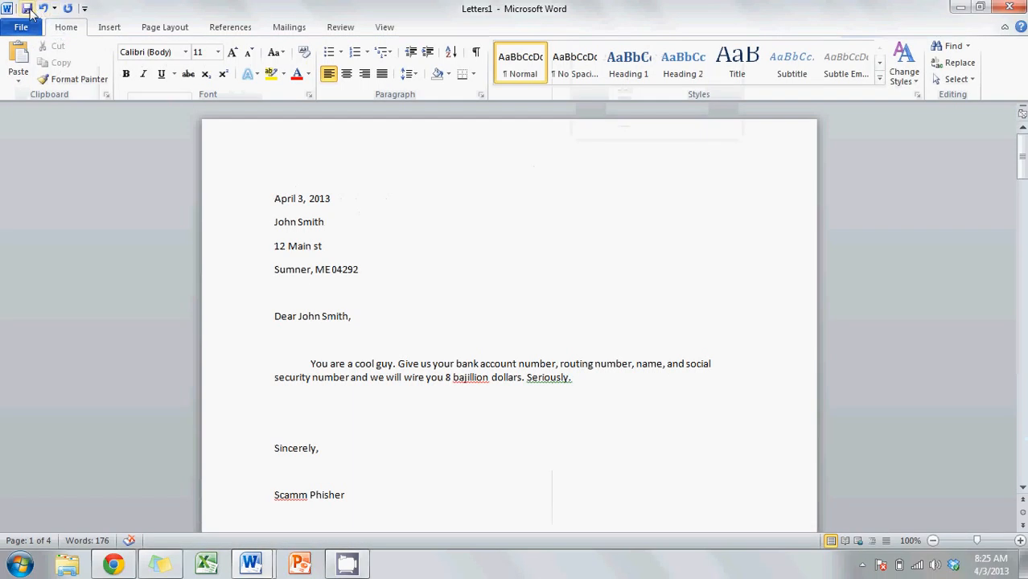